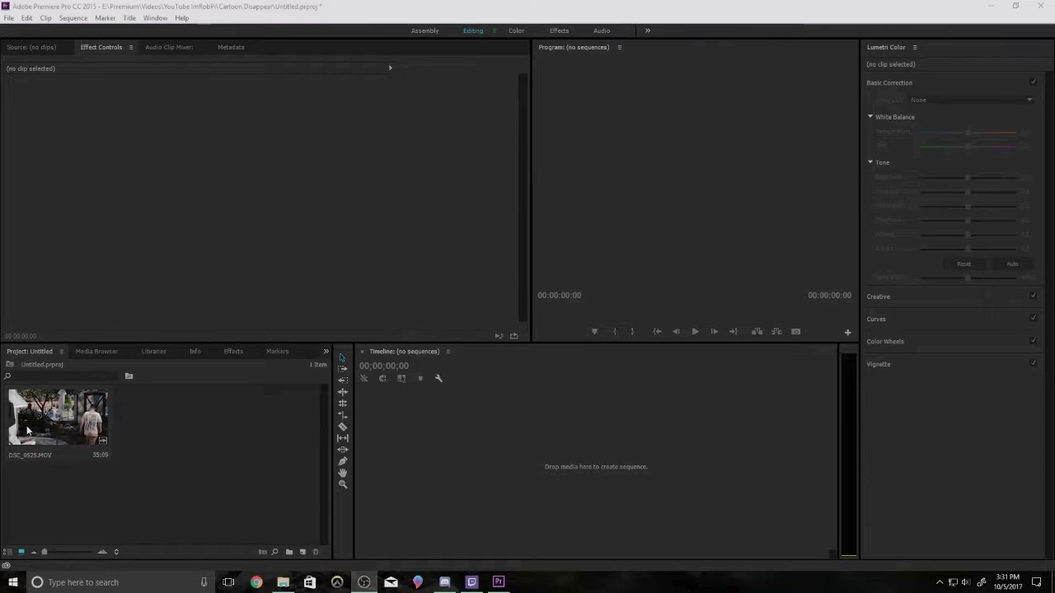
Step: Create a DSC_0525 sequence from the clip and delete its A1 audio
mouse_move(27, 429)
left_mouse_down()
mouse_move(420, 477)
mouse_move(500, 467)
left_mouse_up()
mouse_move(501, 470)
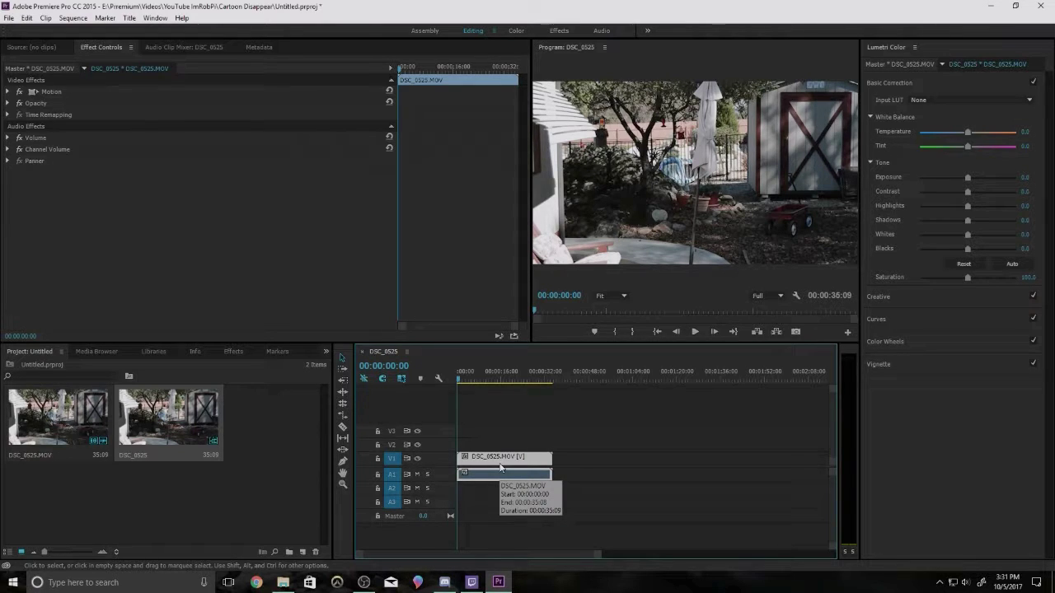
left_click(501, 472, "alt")
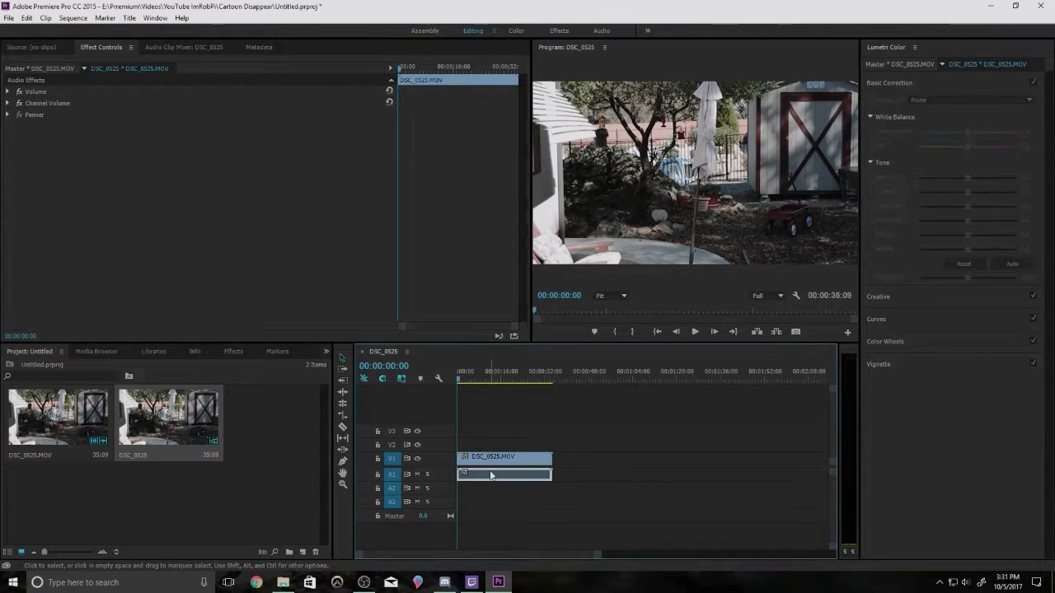
key("Delete")
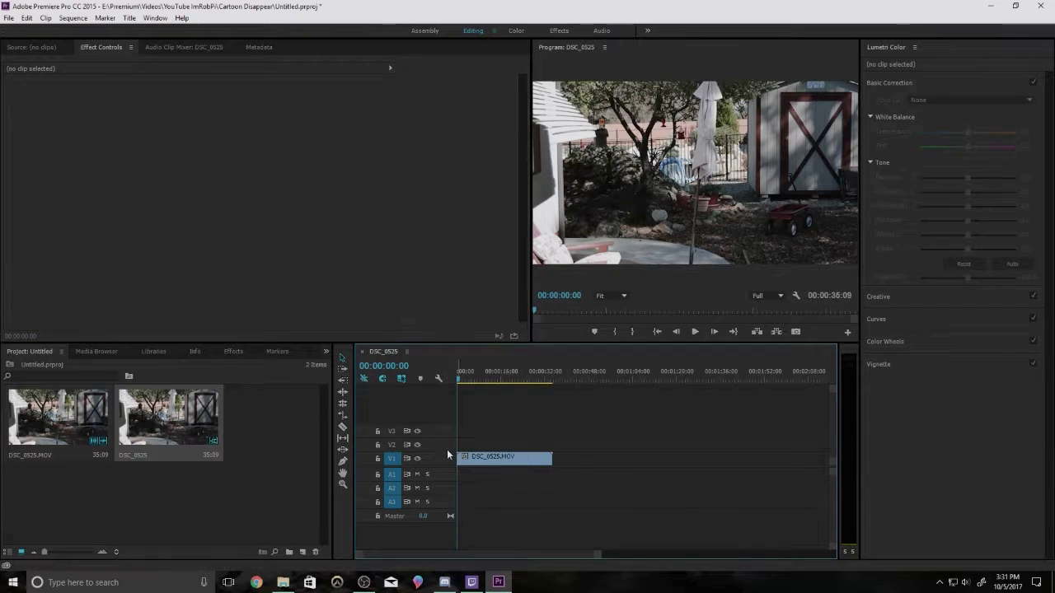
Step: Alt-drag a copy of the V1 clip onto V2, aligned with the original
left_click_drag(463, 384, 469, 400)
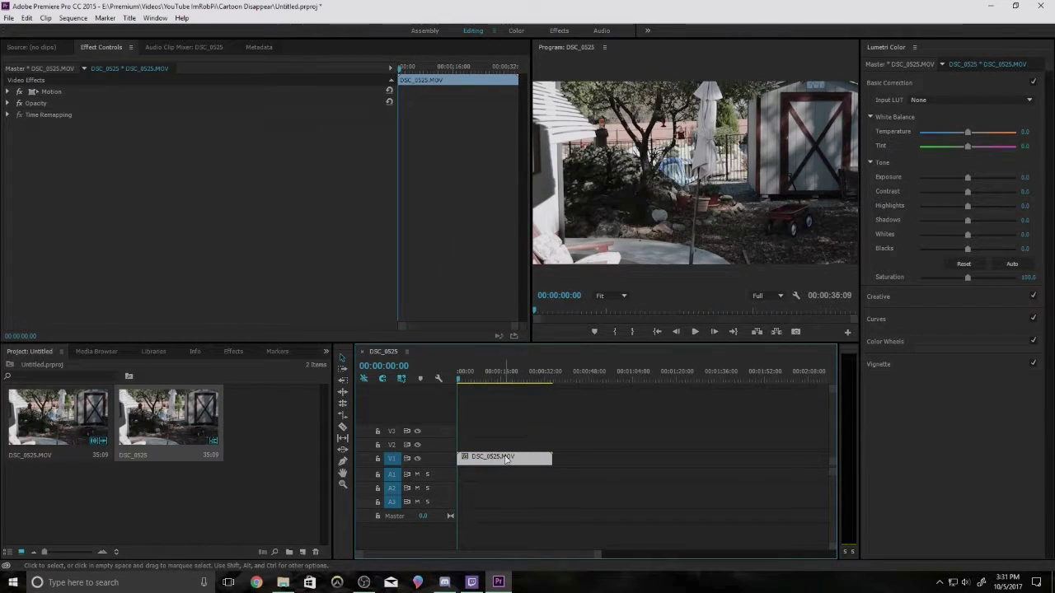
left_click_drag(506, 459, 654, 459)
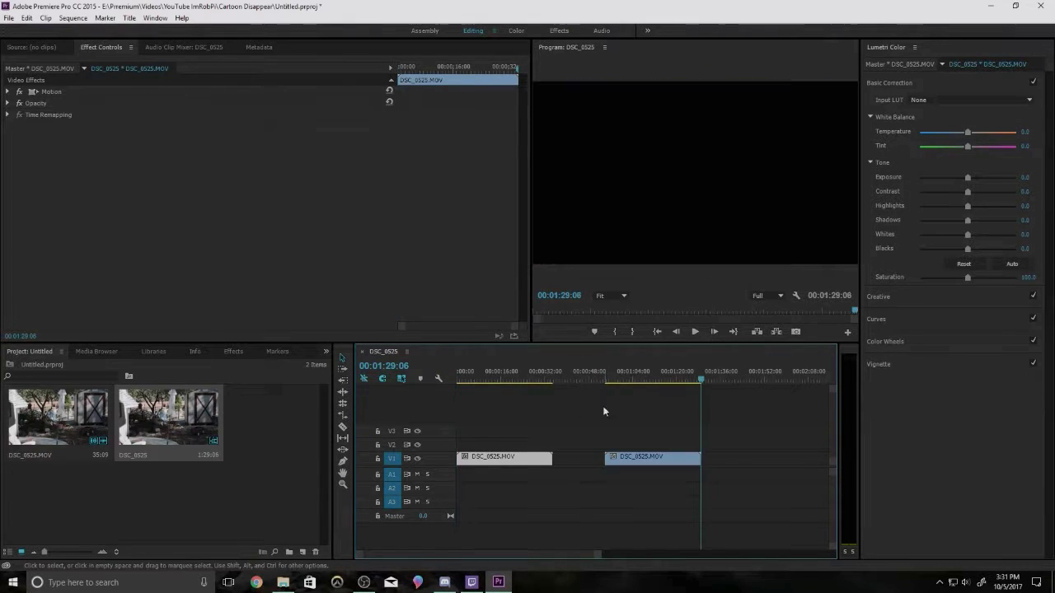
left_click_drag(645, 461, 497, 447)
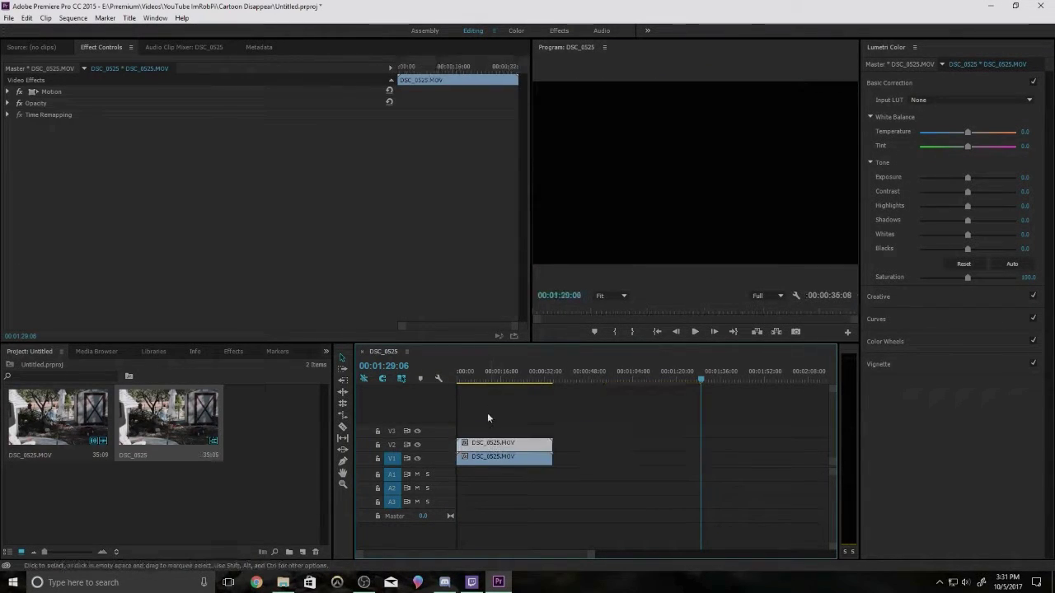
left_click_drag(479, 381, 438, 377)
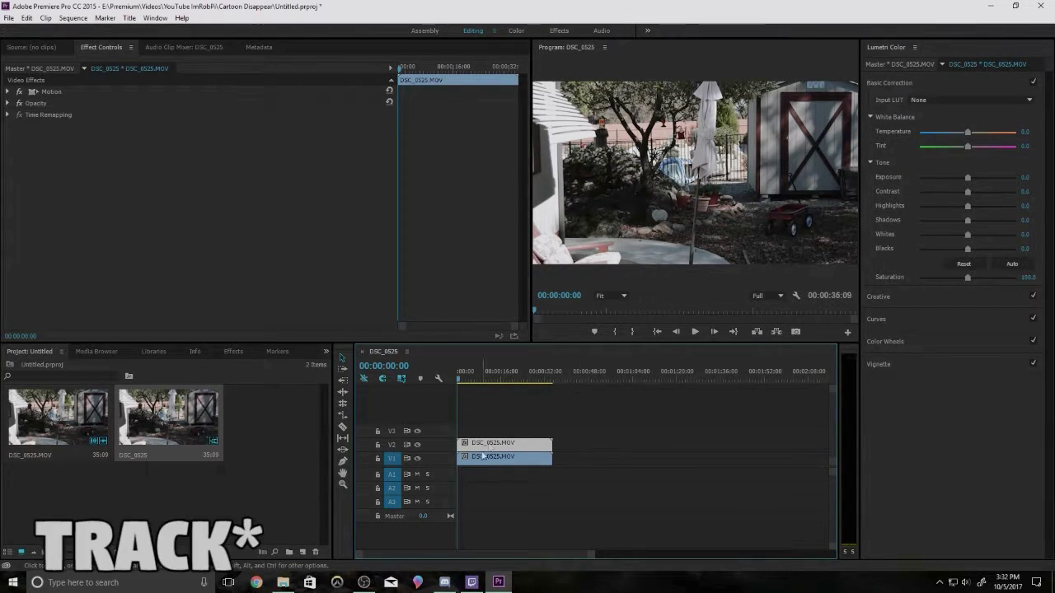
Step: Apply Add Frame Hold to the V2 copy, scrub to verify, then return to the first frame
right_click(498, 445)
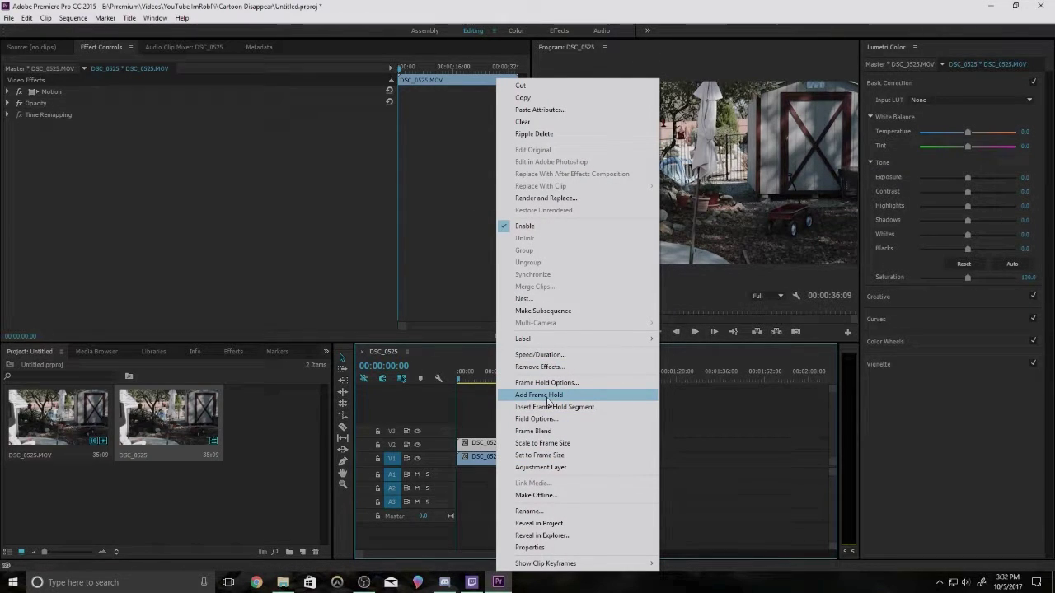
left_click(547, 399)
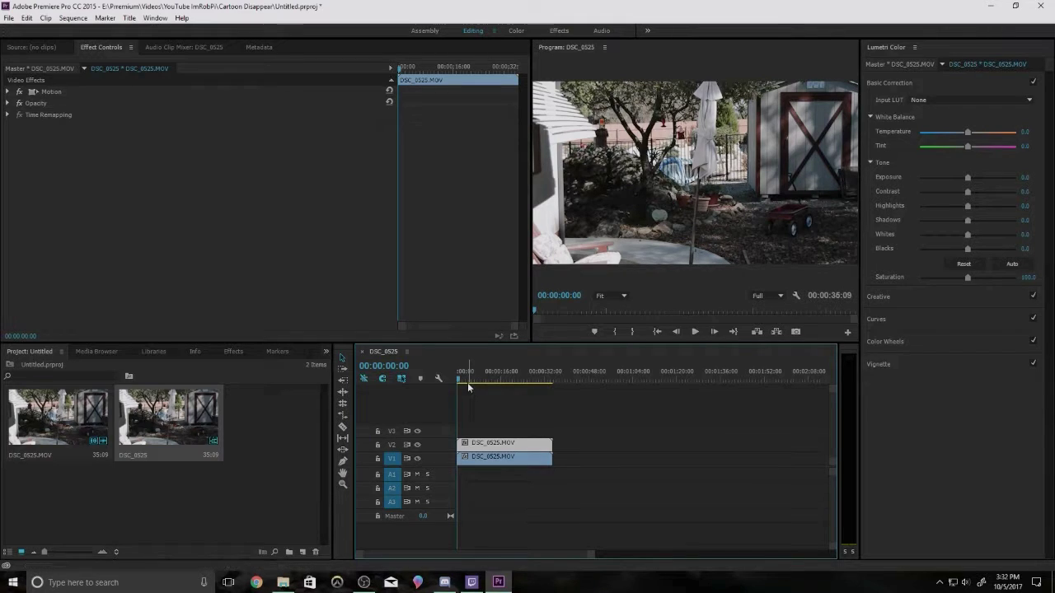
mouse_move(474, 385)
left_mouse_down()
mouse_move(509, 382)
mouse_move(491, 379)
left_mouse_up()
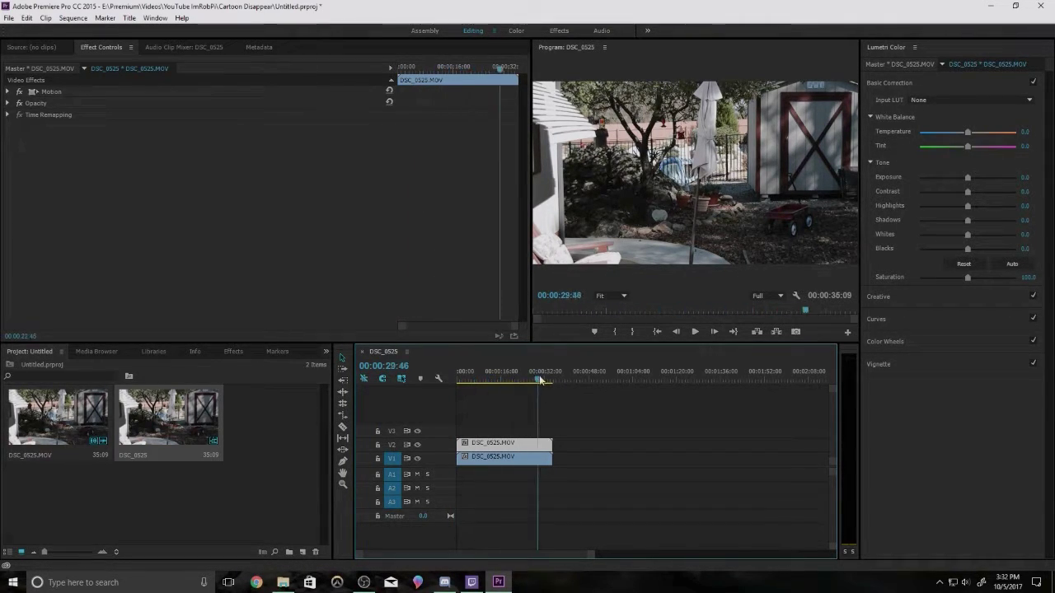
left_click_drag(491, 379, 483, 379)
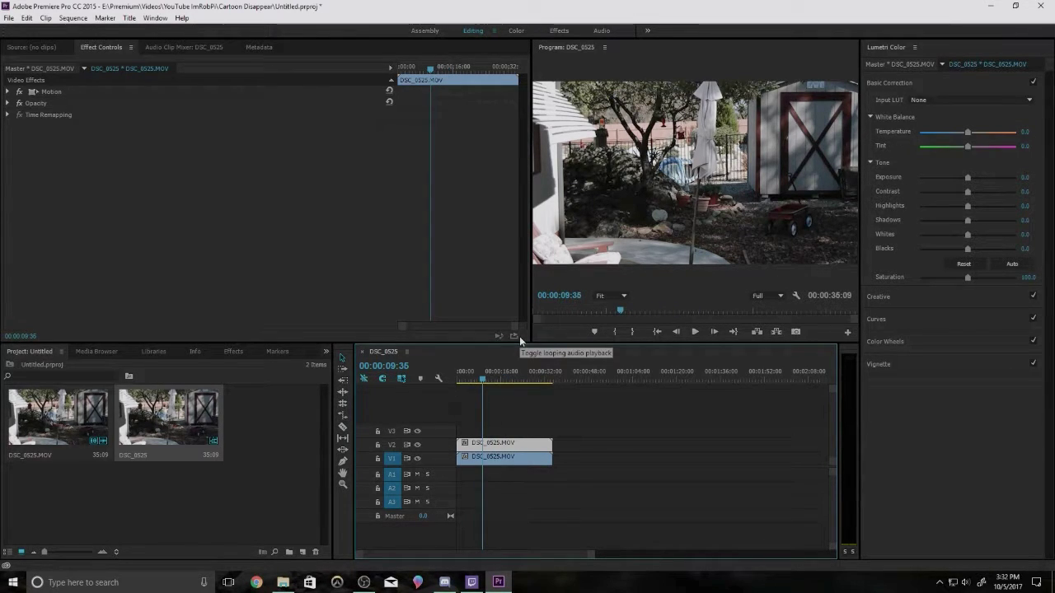
key("Home")
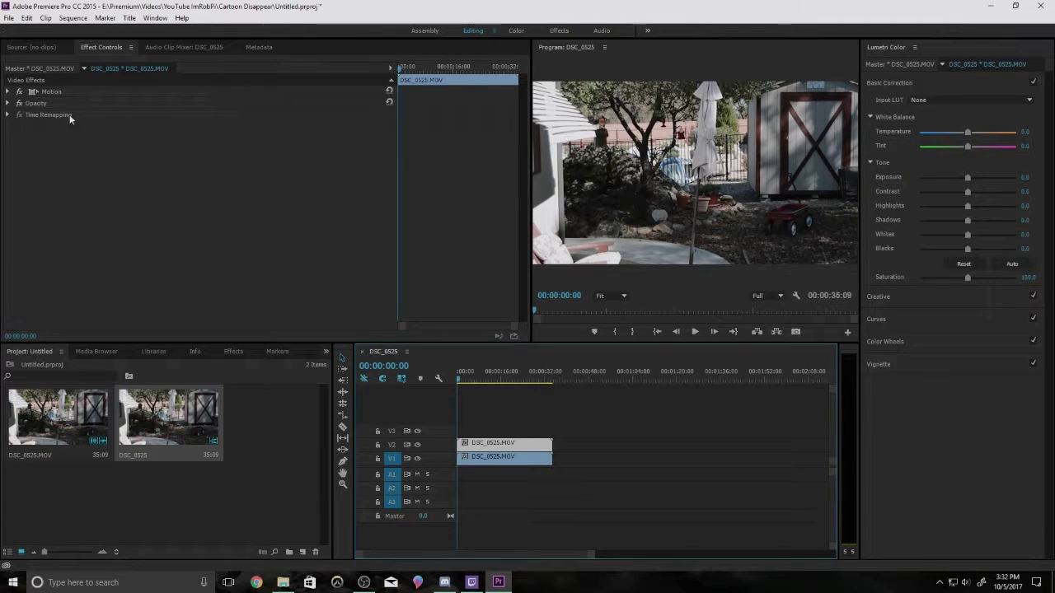
Step: Expand the V2 clip's Opacity properties in Effect Controls
left_click(8, 93)
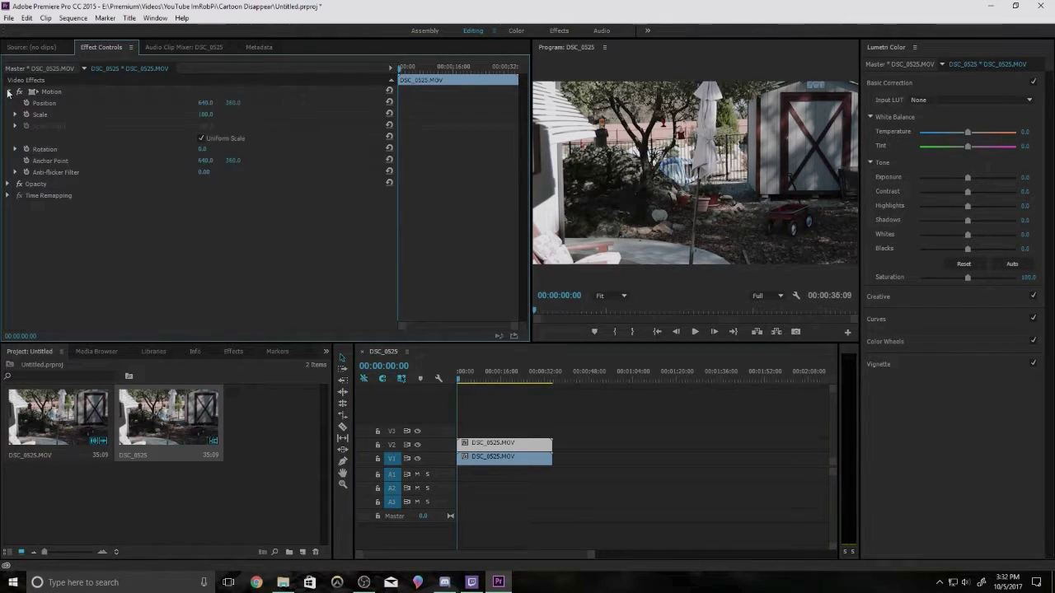
left_click(9, 91)
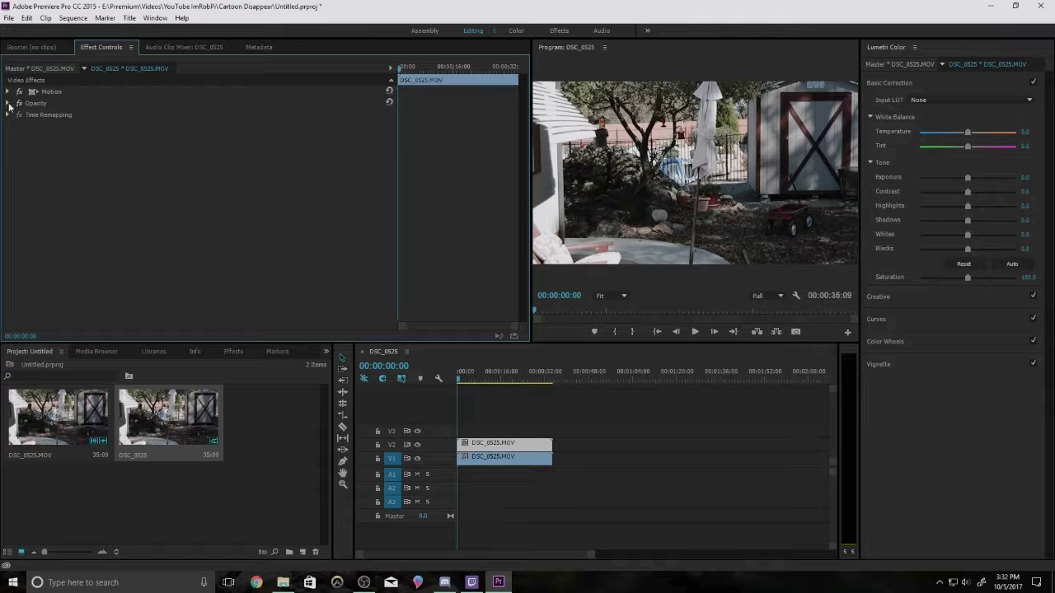
left_click(8, 103)
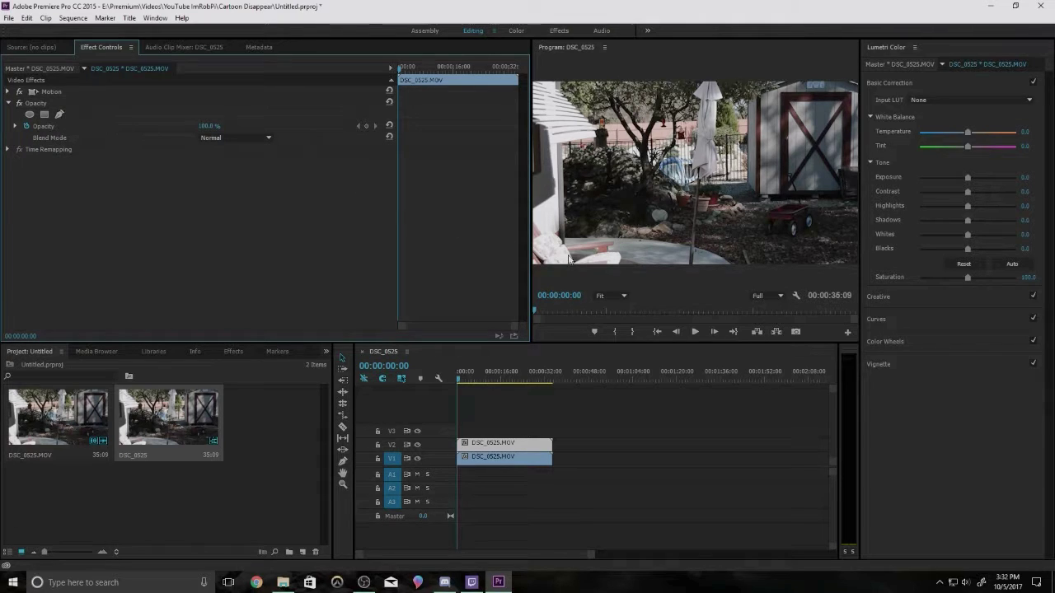
Step: Zoom the Program monitor to 200% and pan up to the umbrella's top
left_click(611, 295)
left_click(619, 372)
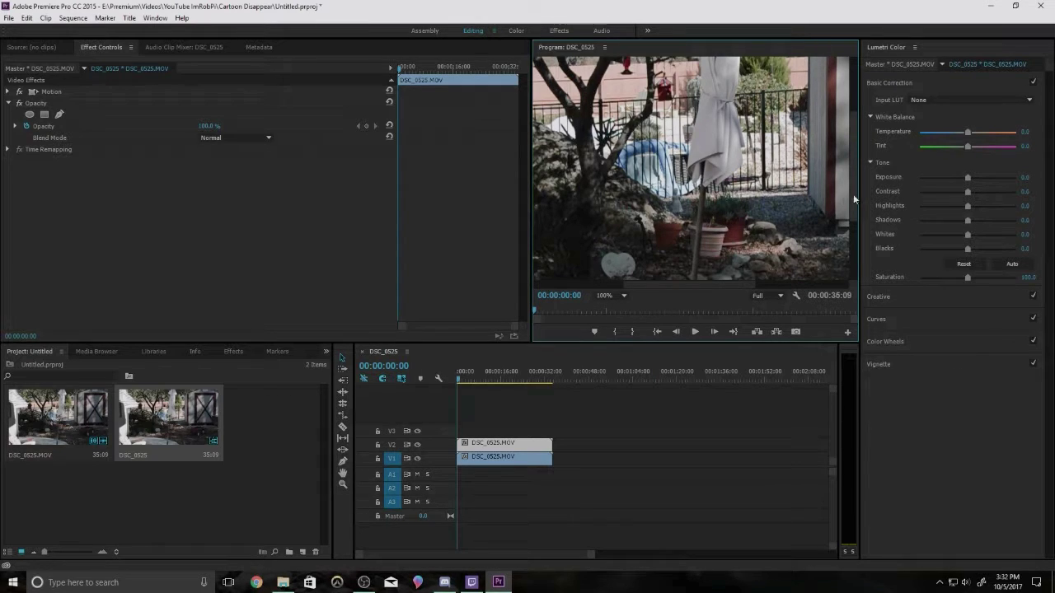
left_click_drag(854, 199, 861, 157)
left_click(624, 296)
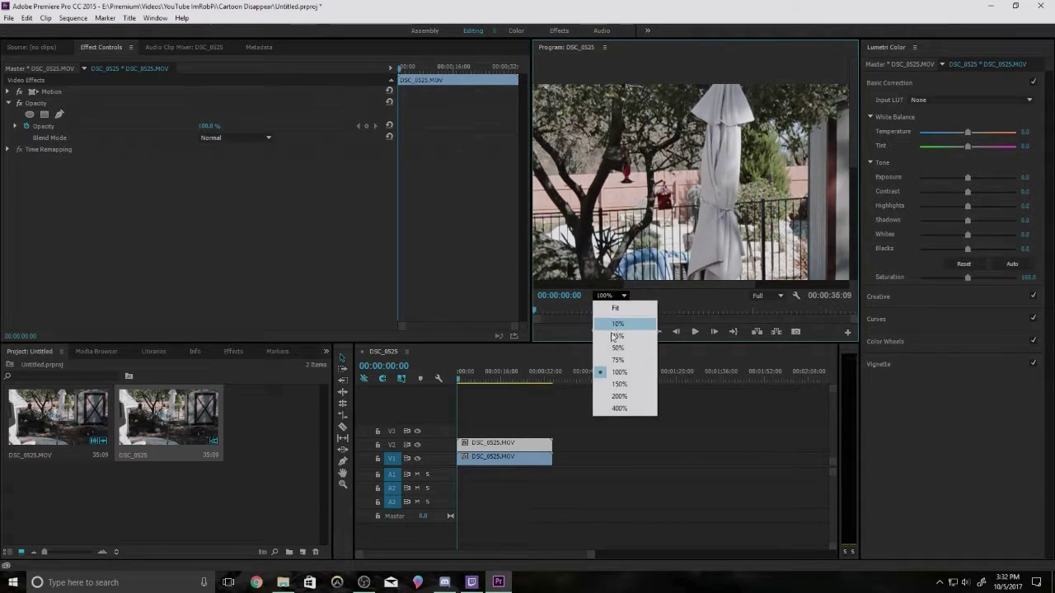
left_click(619, 396)
left_click_drag(854, 200, 853, 107)
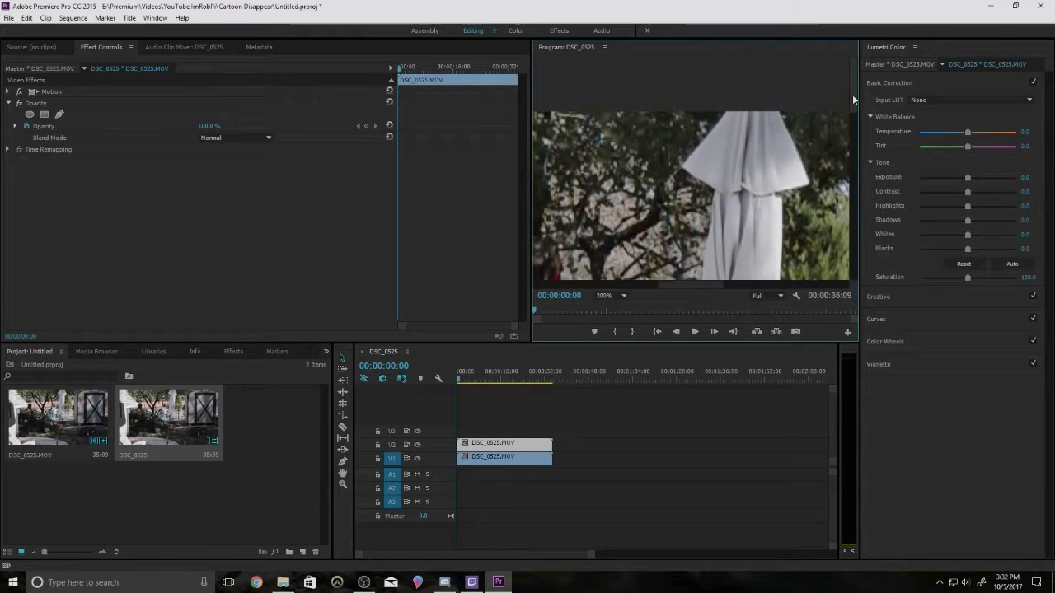
Step: Start an Opacity pen mask with its first point at the umbrella top, zooming in
left_click(60, 115)
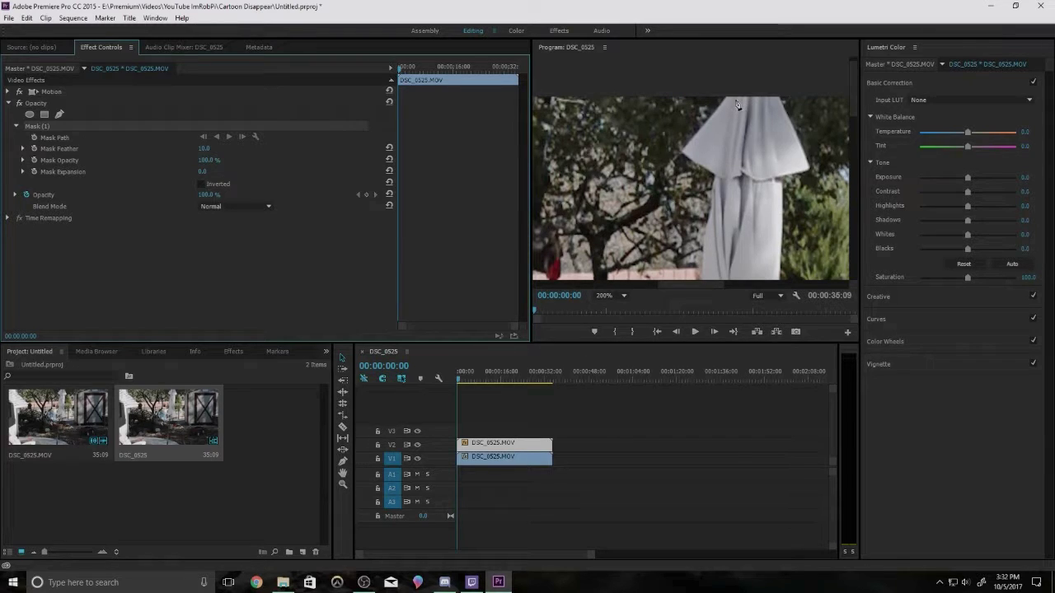
left_click(725, 97)
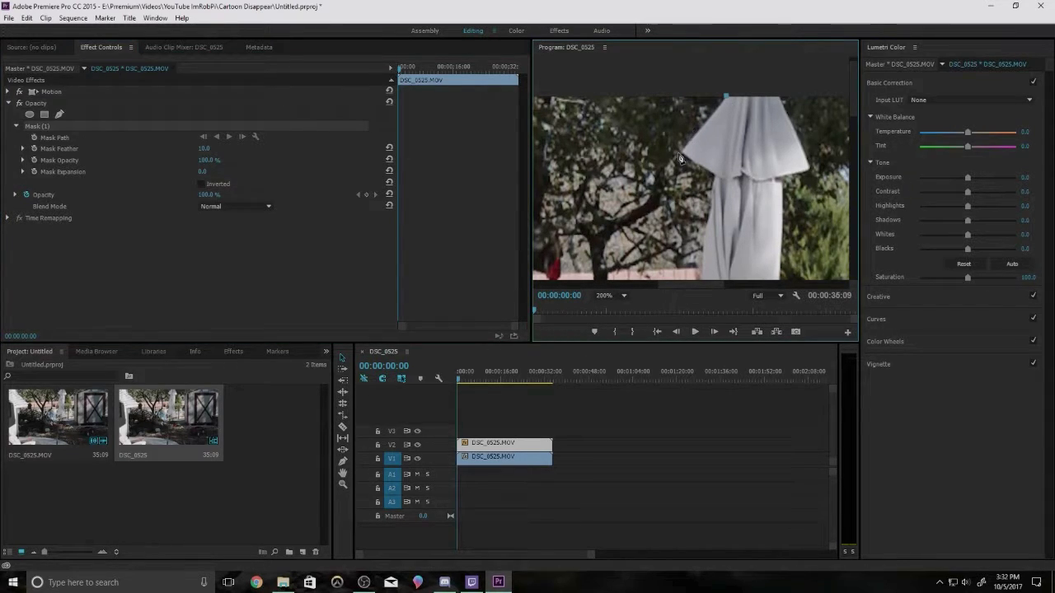
key("=")
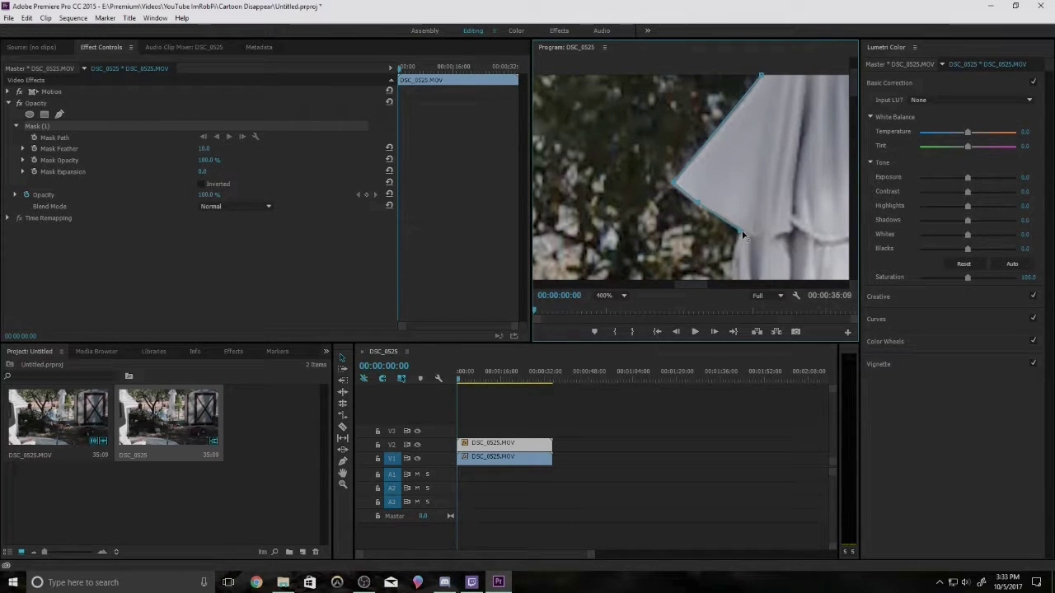
Step: Trace mask points down the umbrella's left edge to the pole's bottom, undoing a misplaced point
scroll(821, 196, "down", 3)
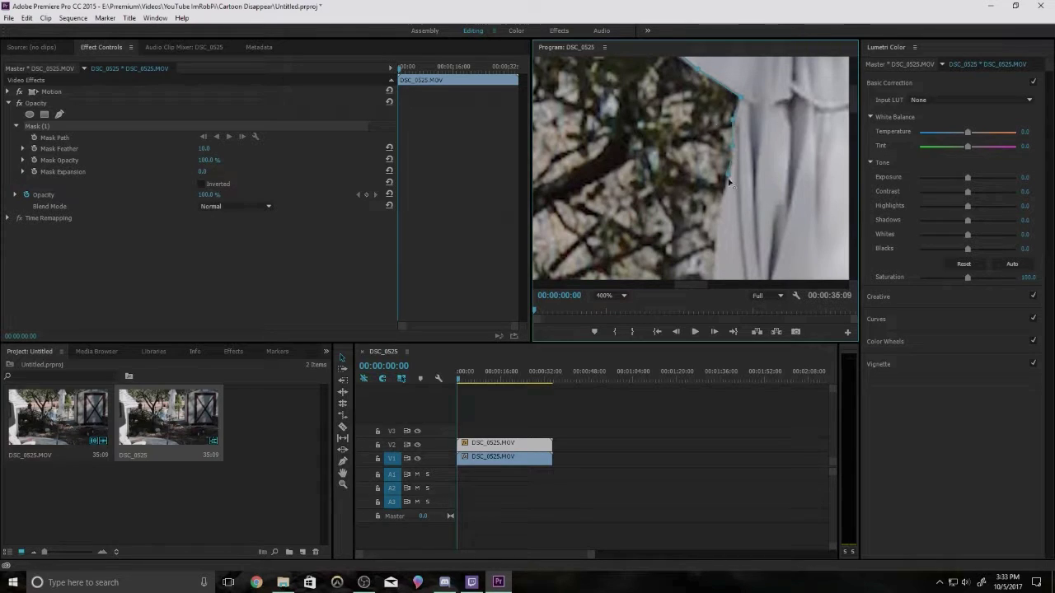
scroll(729, 171, "down", 1)
scroll(742, 160, "down", 1)
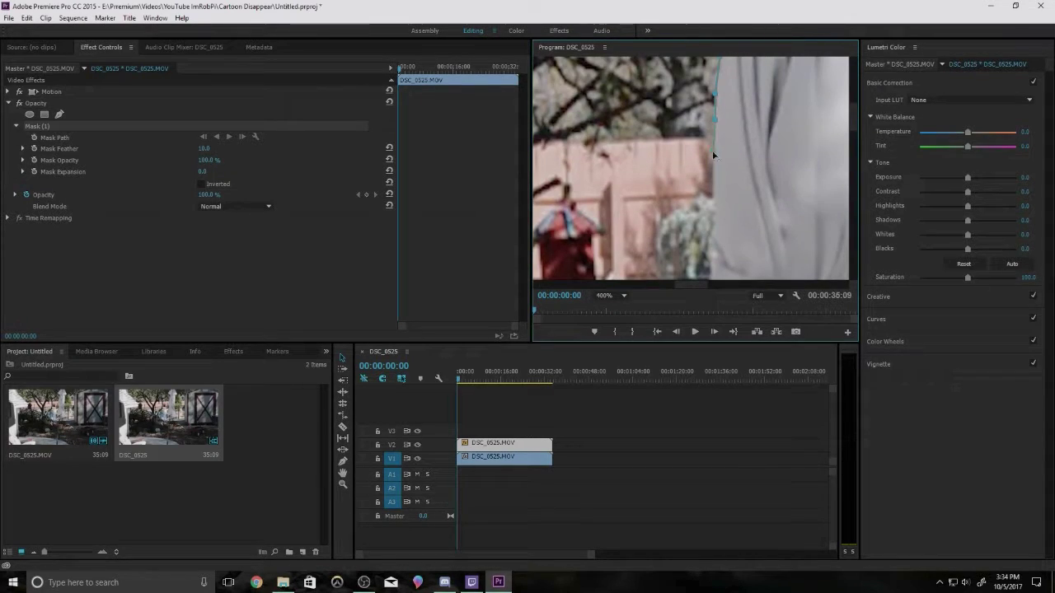
scroll(770, 137, "down", 1)
scroll(709, 114, "down", 1)
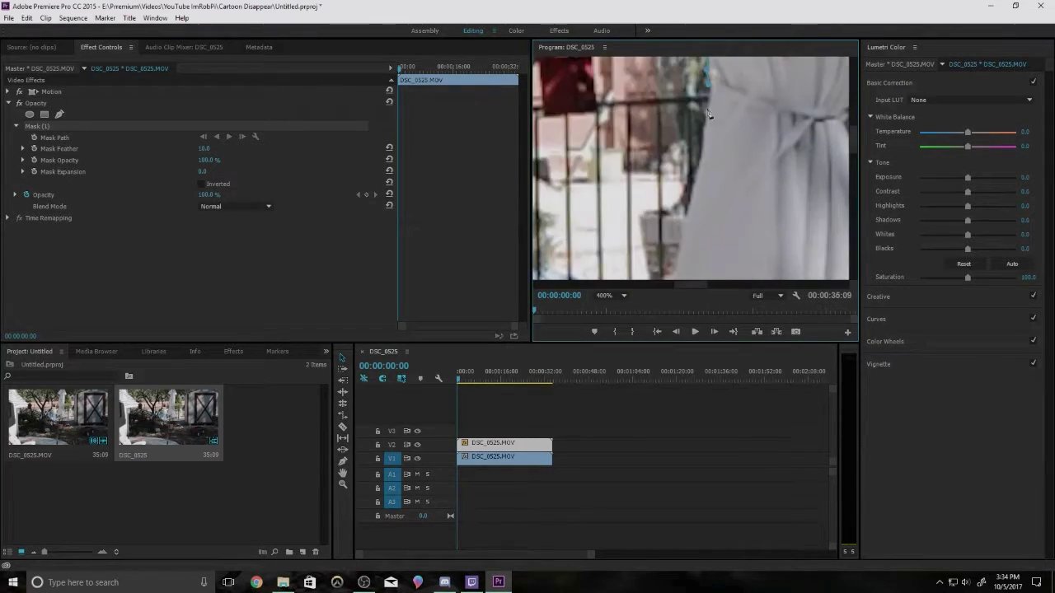
scroll(699, 94, "down", 1)
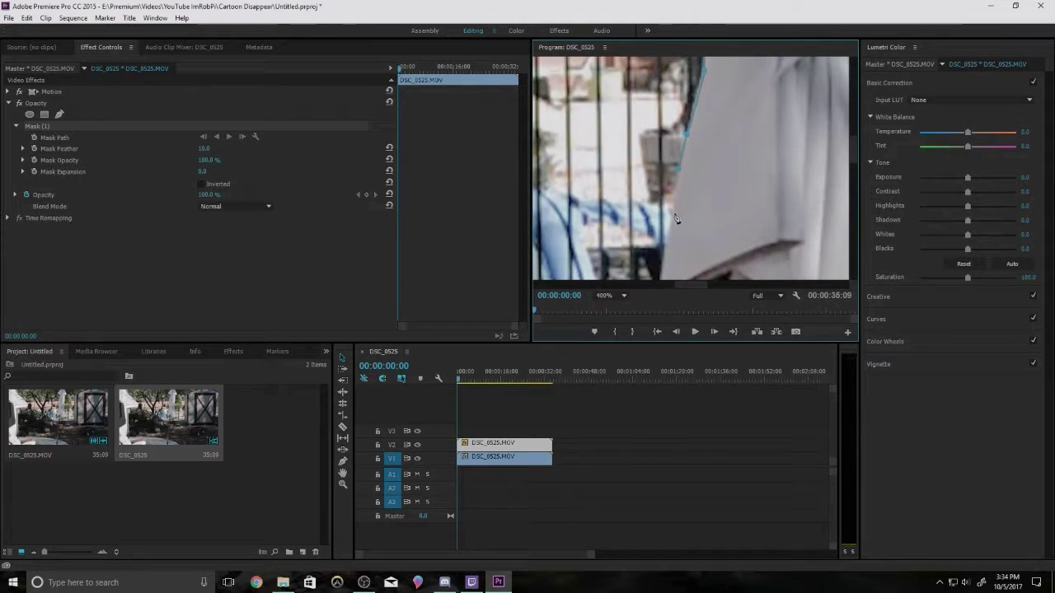
scroll(671, 217, "down", 1)
scroll(680, 175, "down", 1)
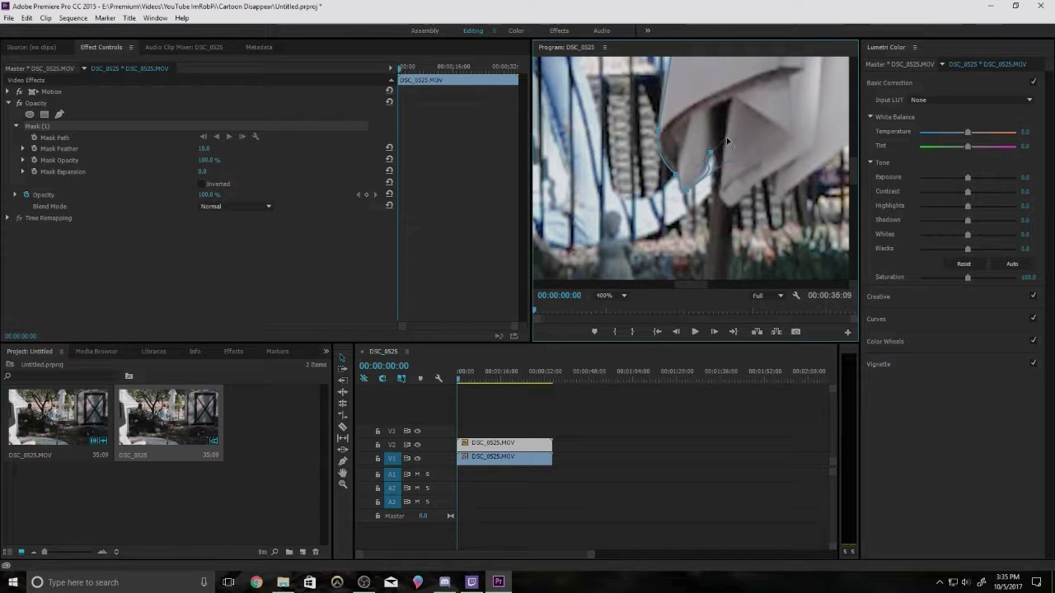
scroll(708, 161, "down", 1)
scroll(705, 163, "down", 2)
scroll(698, 167, "down", 1)
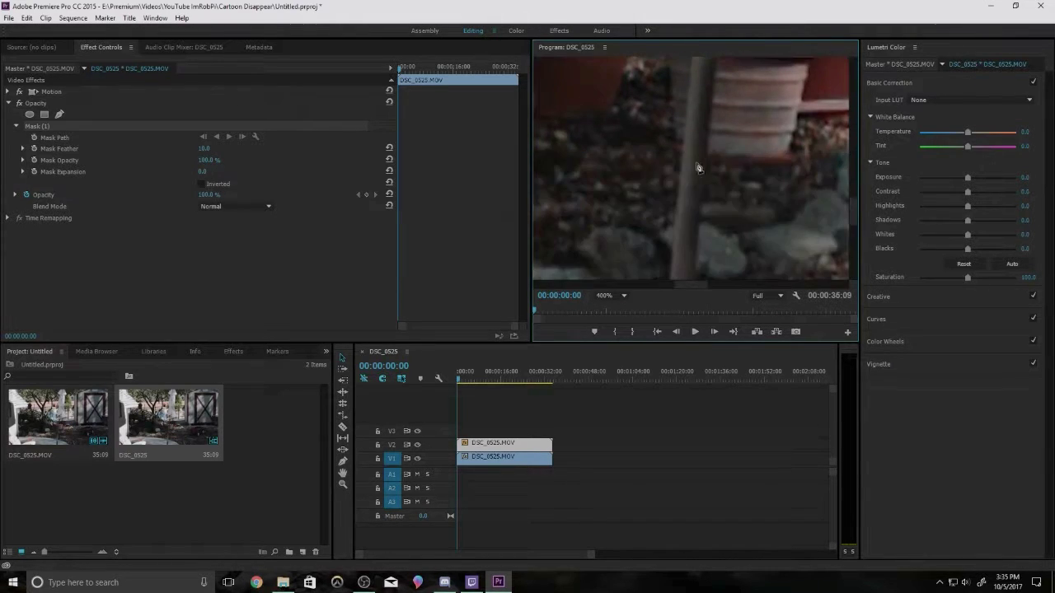
scroll(684, 165, "down", 1)
scroll(681, 163, "down", 2)
scroll(653, 145, "down", 1)
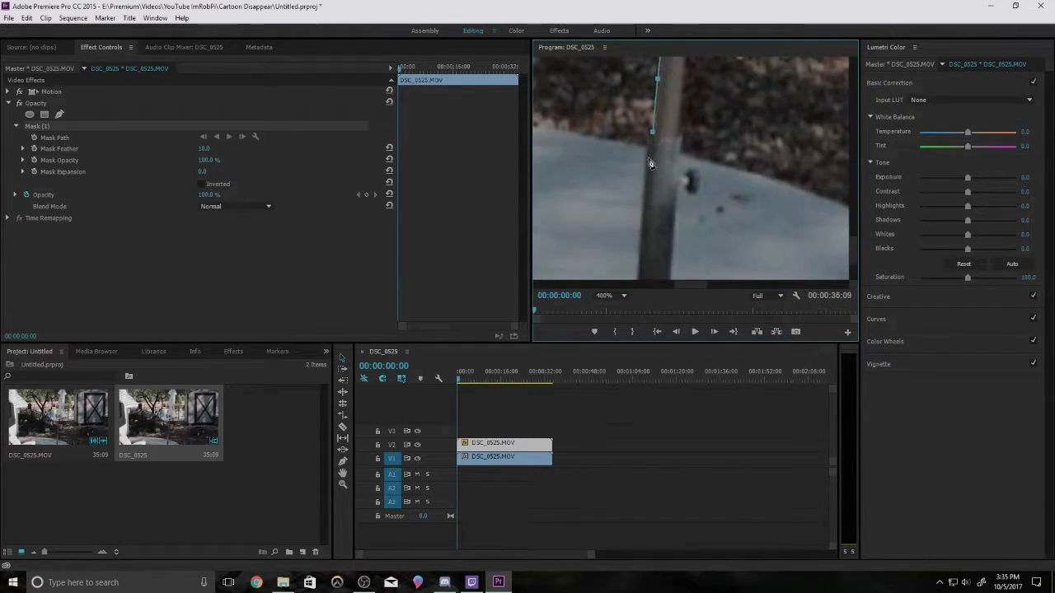
key("ctrl+z")
scroll(853, 244, "down", 2)
left_click(638, 220)
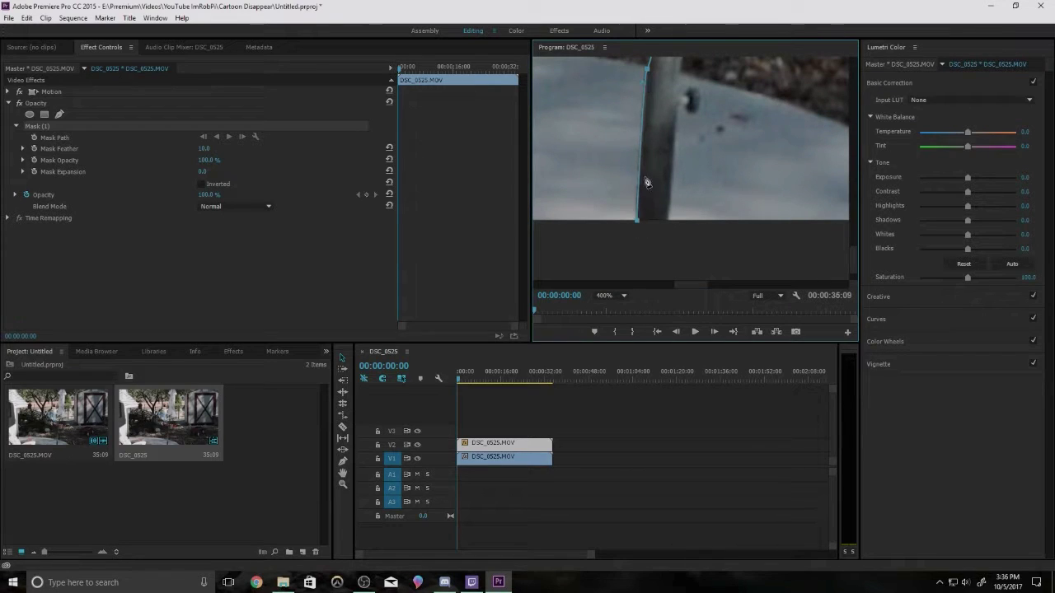
Step: Extend the mask outside the frame's left corners and close it at the umbrella top
left_click(610, 295)
left_click(610, 340)
left_click(609, 295)
left_click(609, 313)
left_click(610, 326)
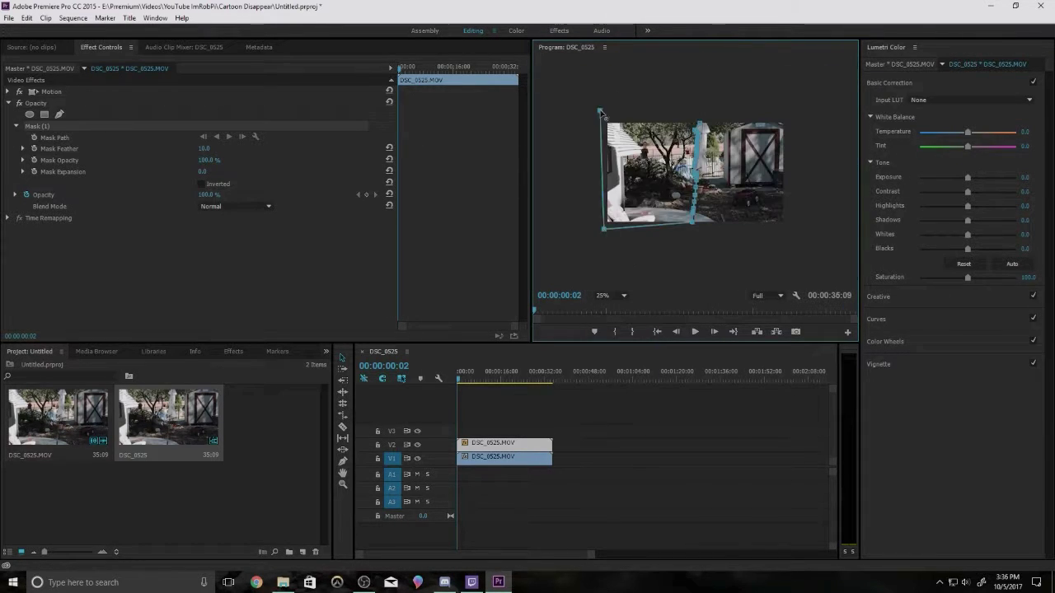
Step: Set the Program monitor to 50% and scrub forward to check the masked result
left_click(610, 295)
left_click(609, 341)
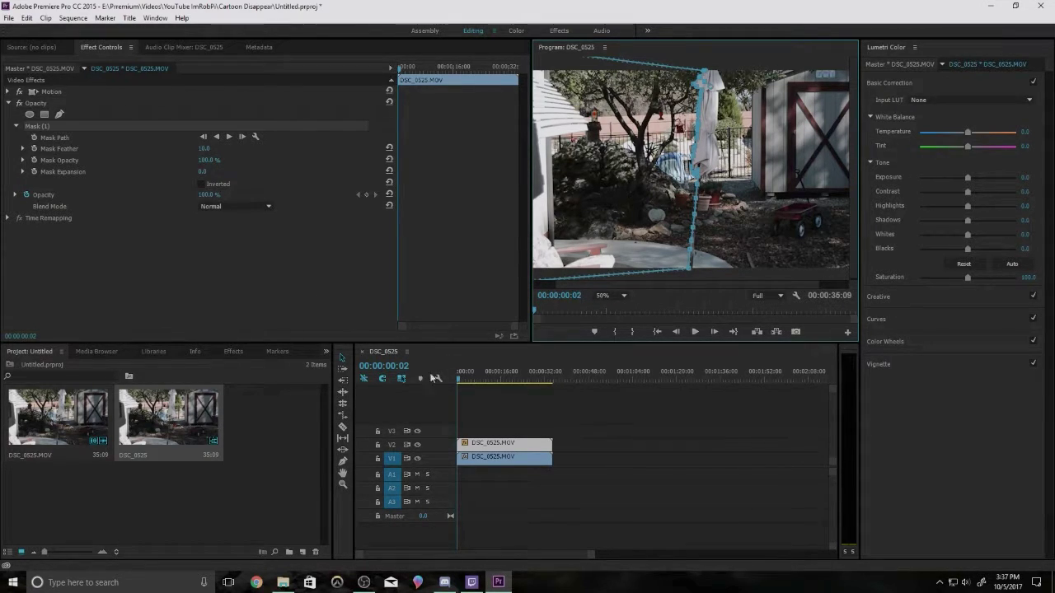
mouse_move(471, 382)
left_mouse_down()
mouse_move(494, 383)
mouse_move(480, 381)
left_mouse_up()
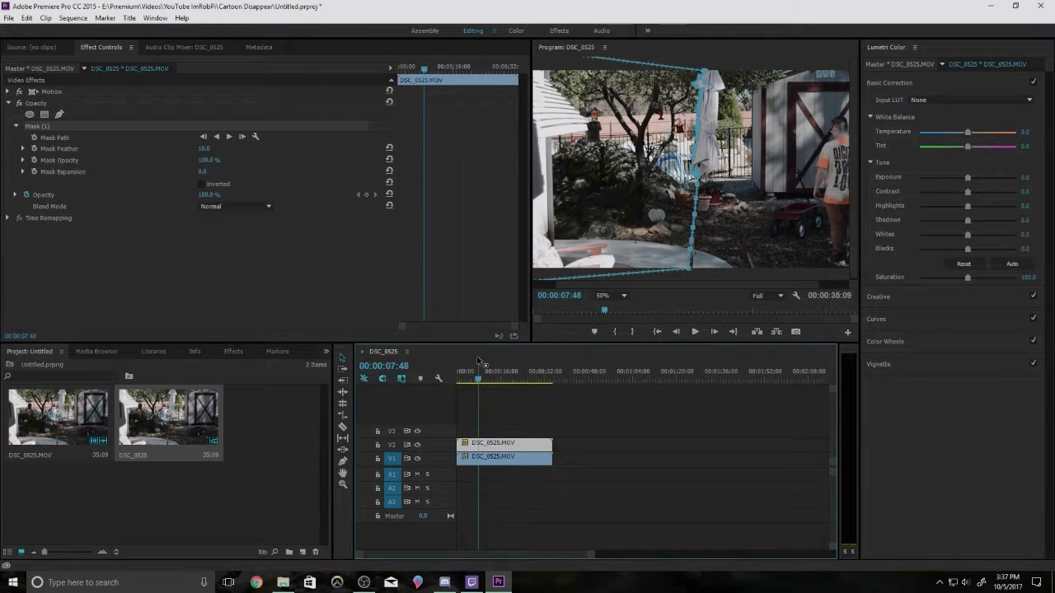
Step: Hide the mask outline and play until the person reaches the umbrella near 00:00:16:54
left_click(732, 66)
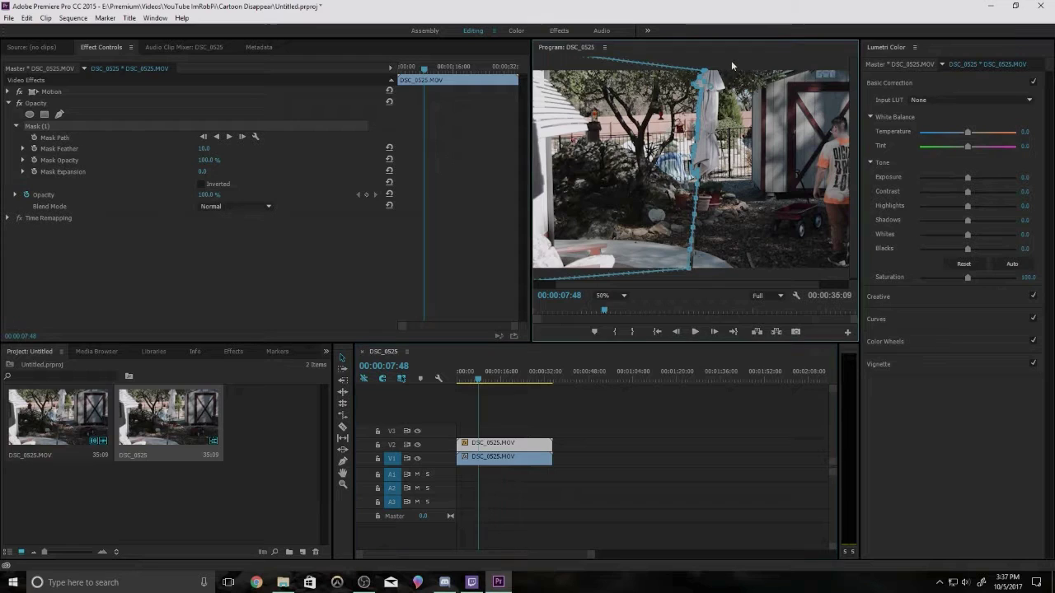
left_click(363, 287)
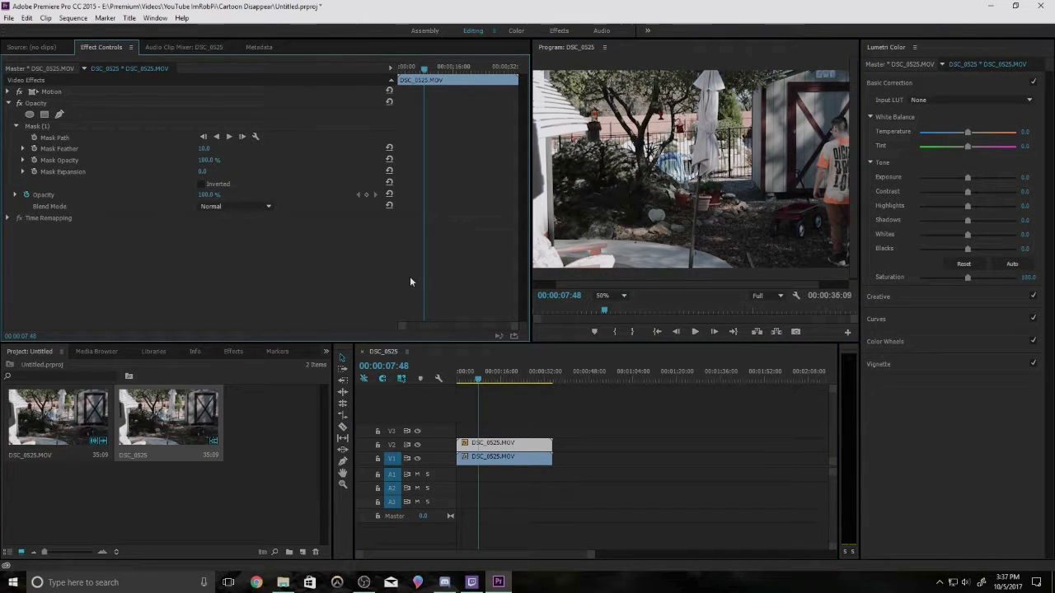
key("space")
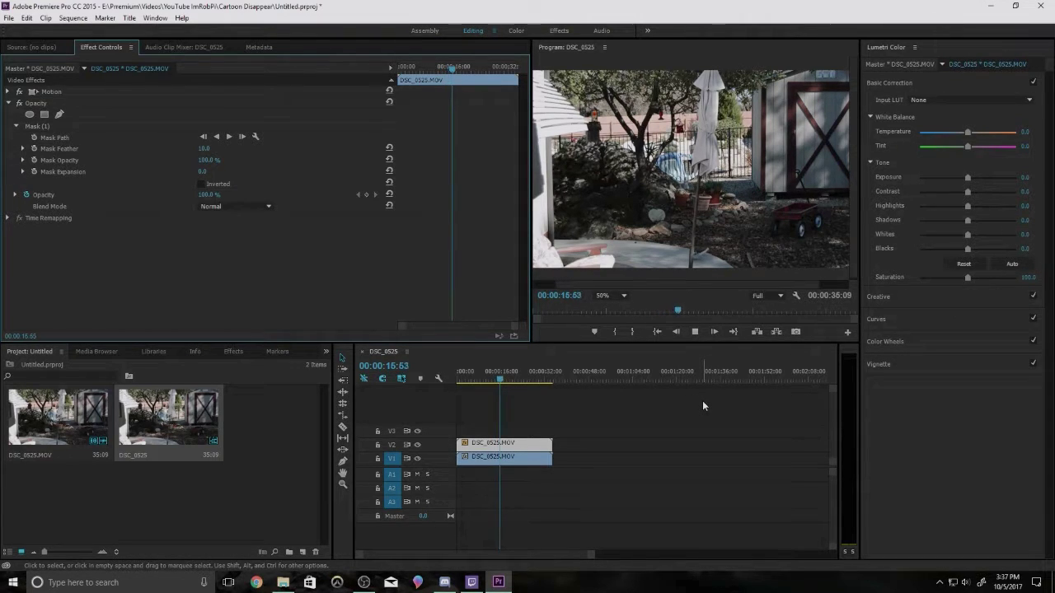
key("space")
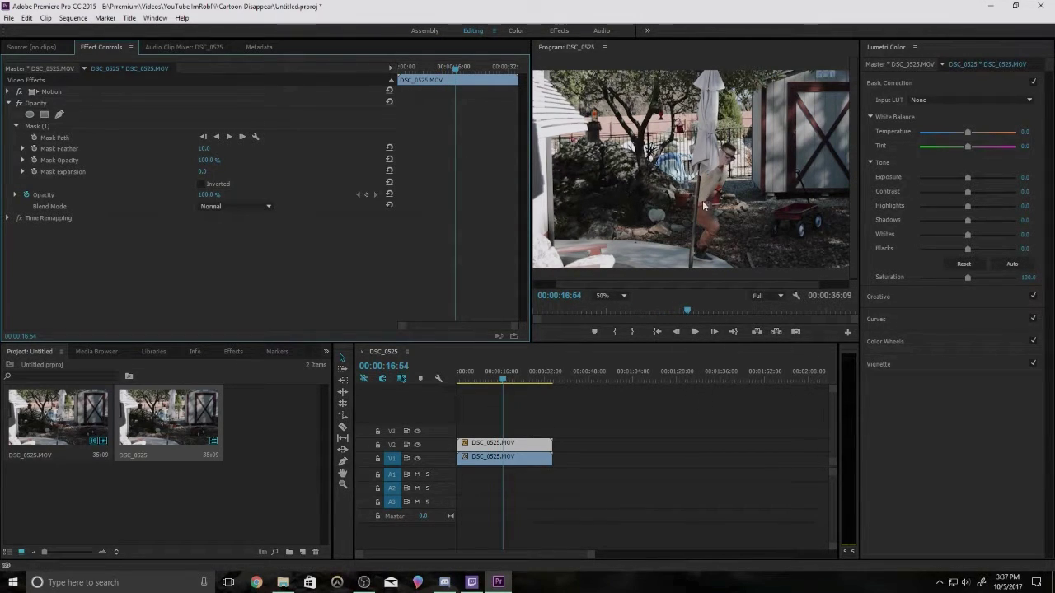
left_click(617, 296)
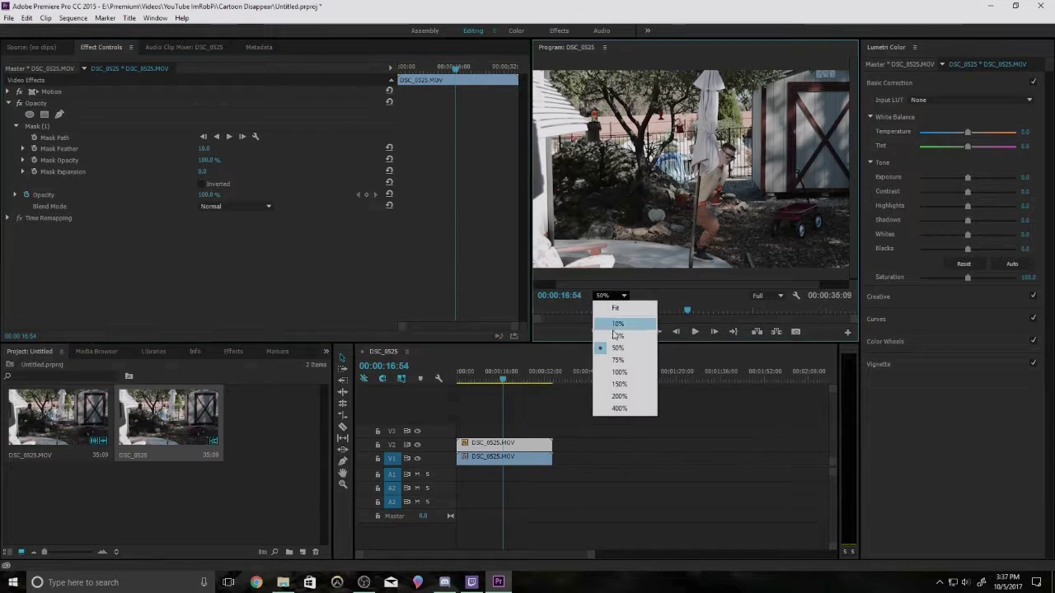
left_click(624, 397)
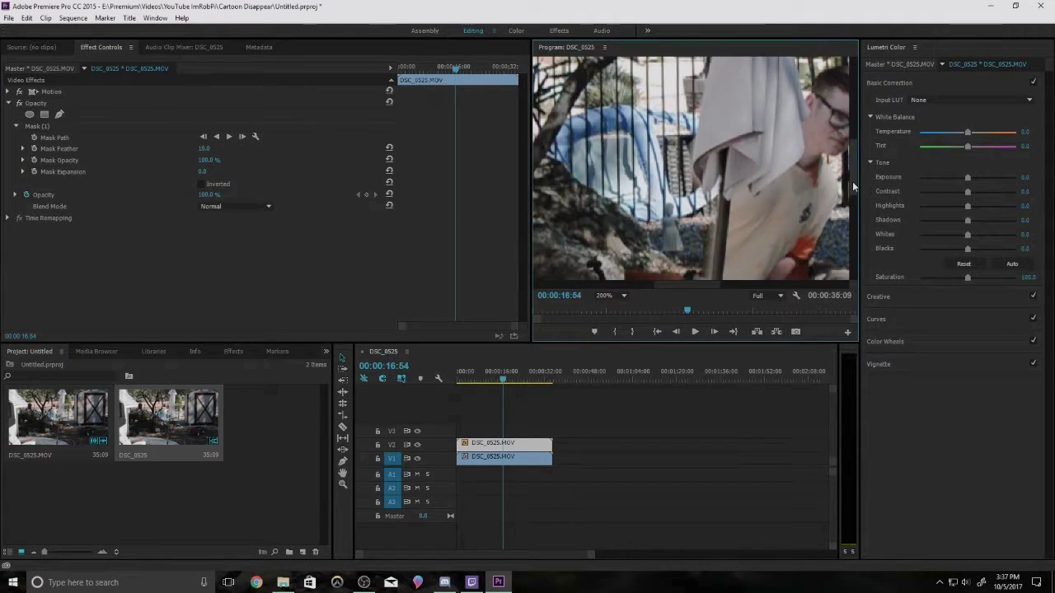
left_click_drag(853, 181, 850, 200)
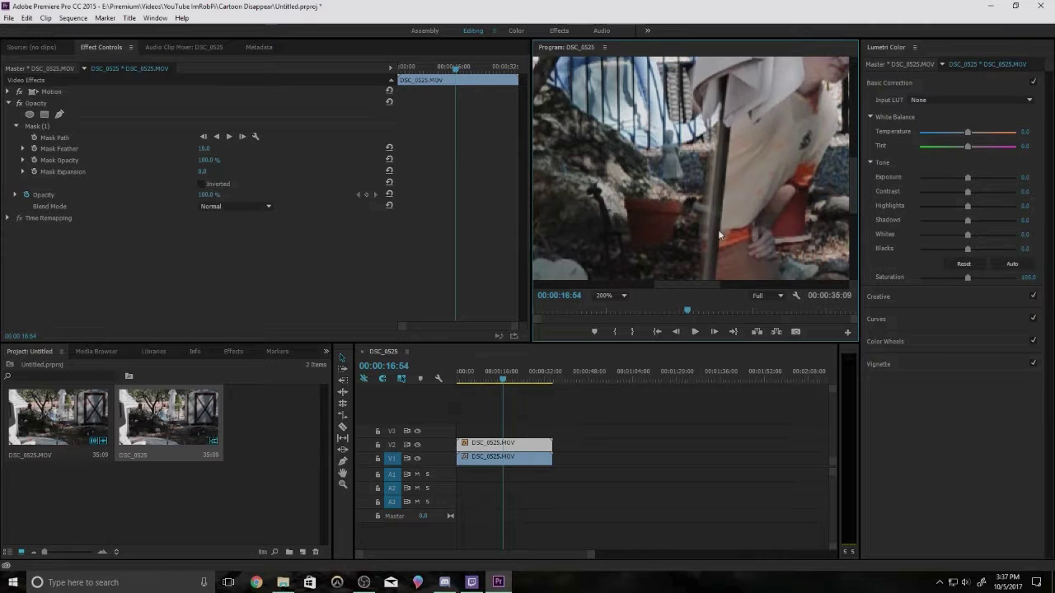
left_click(60, 128)
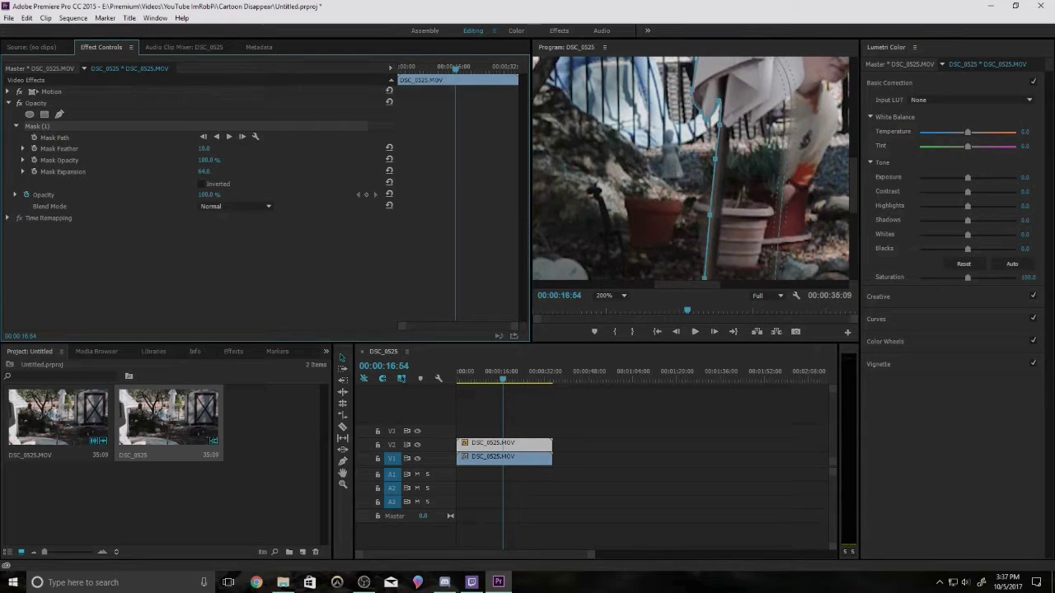
type("7")
key("Return")
type("9")
key("Return")
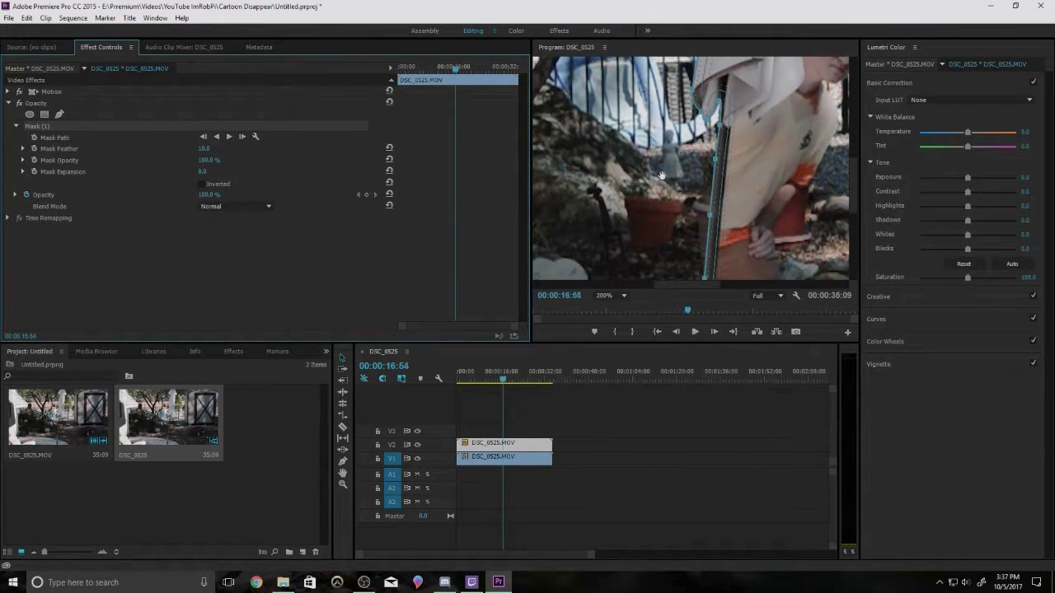
left_click(495, 382)
key("space")
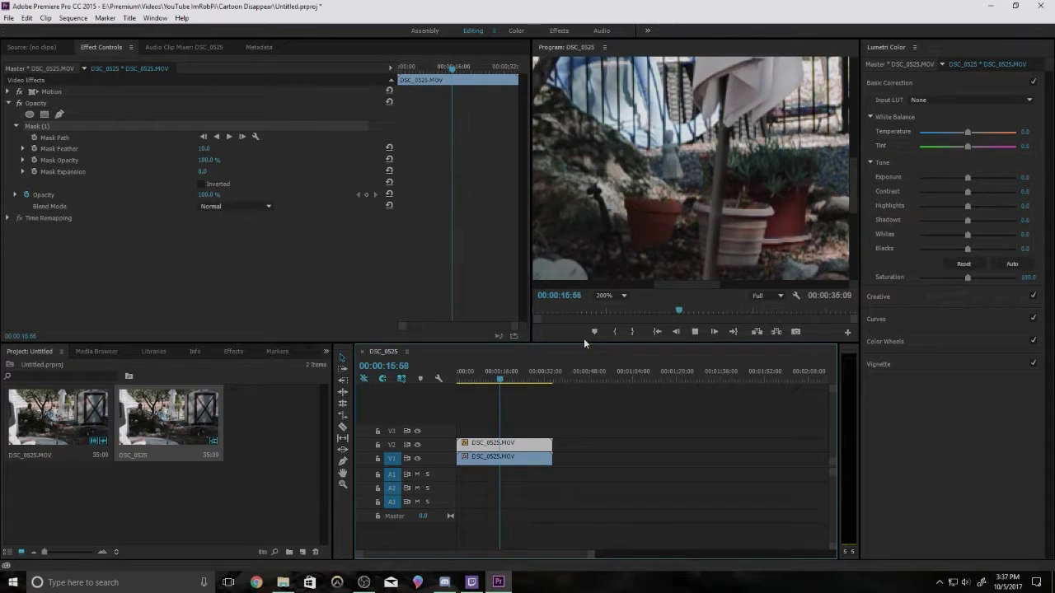
key("space")
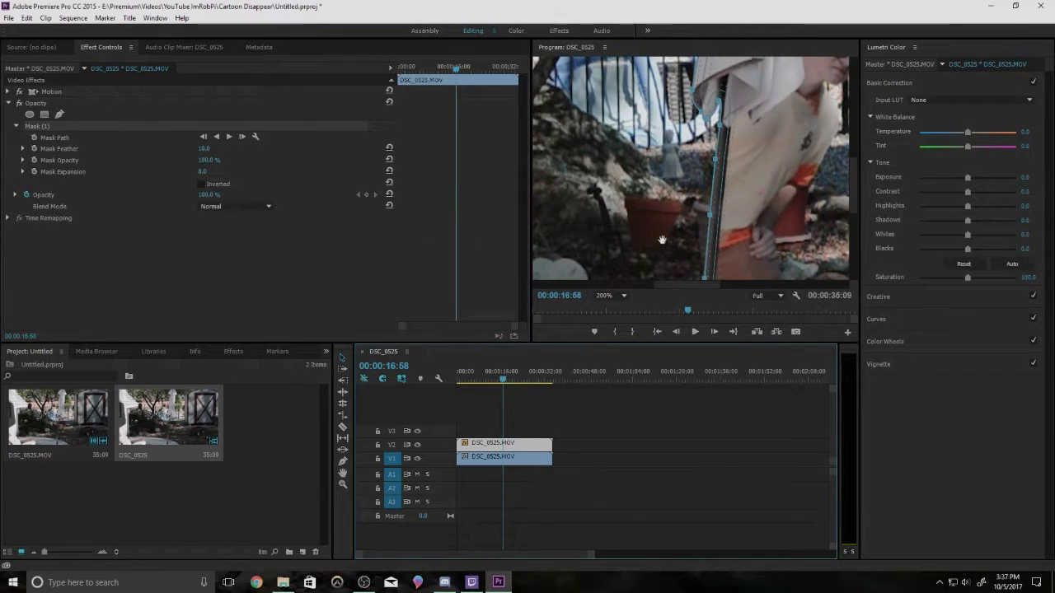
left_click(342, 274)
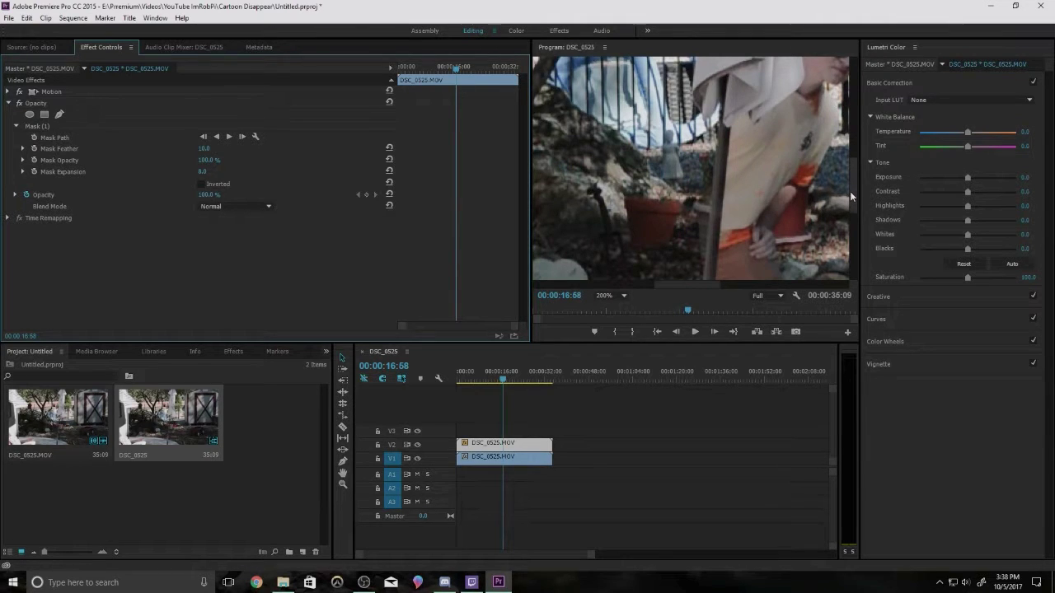
mouse_move(850, 191)
left_mouse_down()
mouse_move(856, 163)
mouse_move(850, 242)
mouse_move(857, 175)
left_mouse_up()
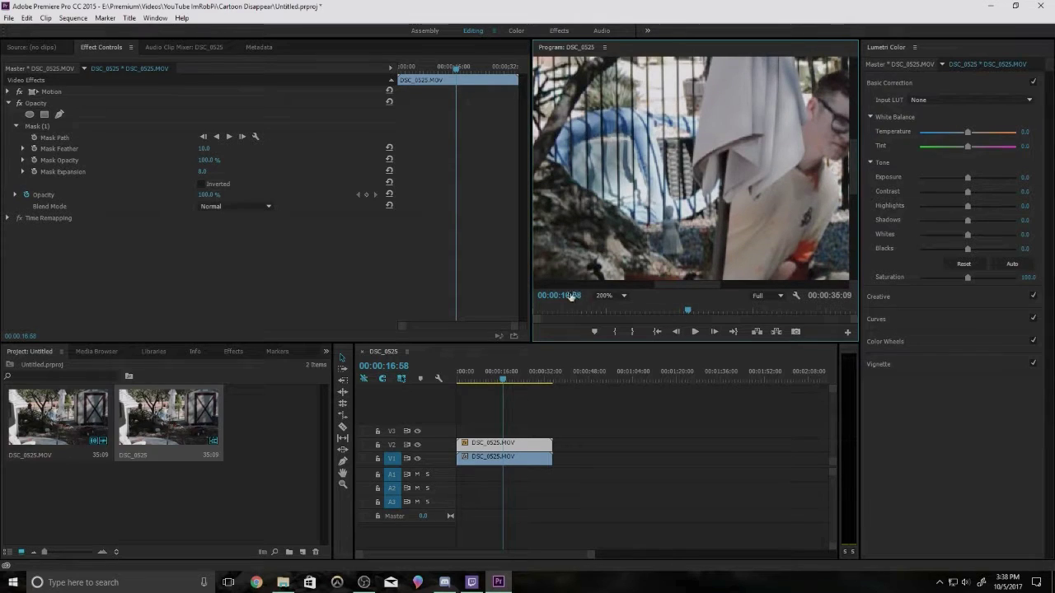
left_click(613, 295)
left_click(611, 311)
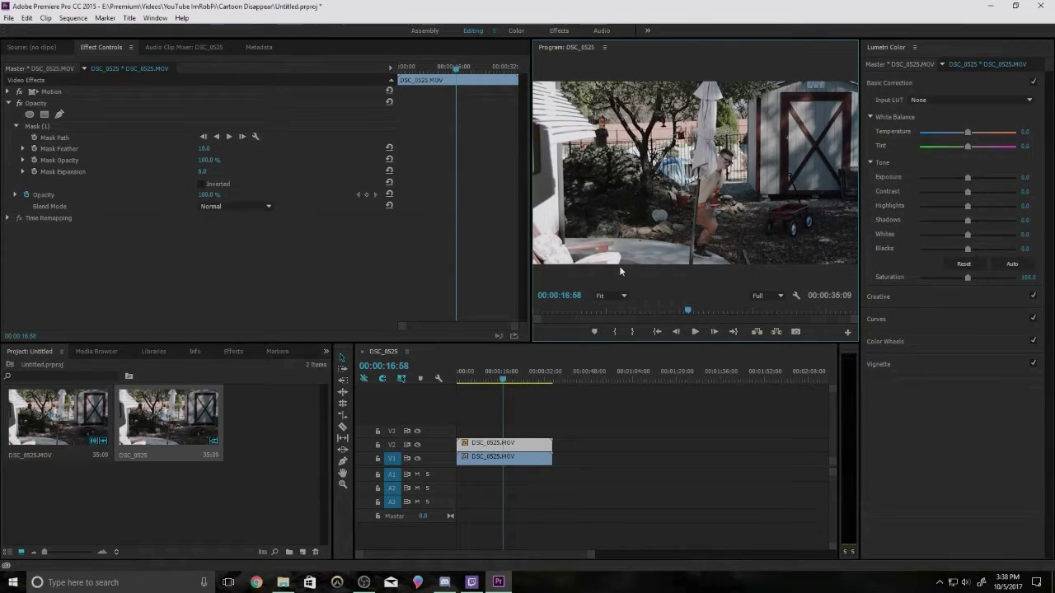
Step: Play from the first frame past the person crossing the pole, then rewind to 00:00:00:00
left_click(504, 380)
key("Home")
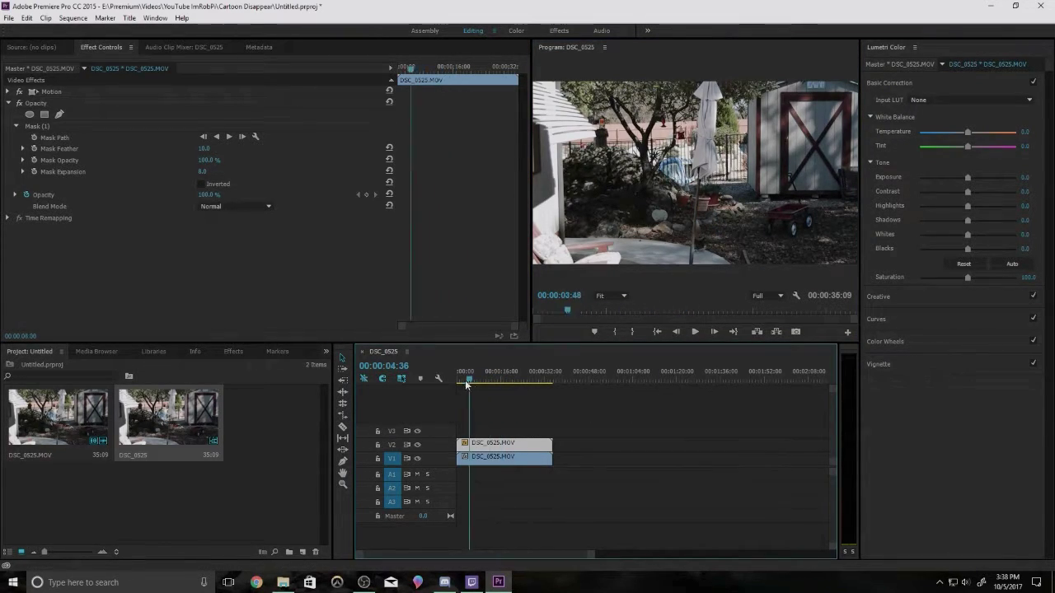
key("space")
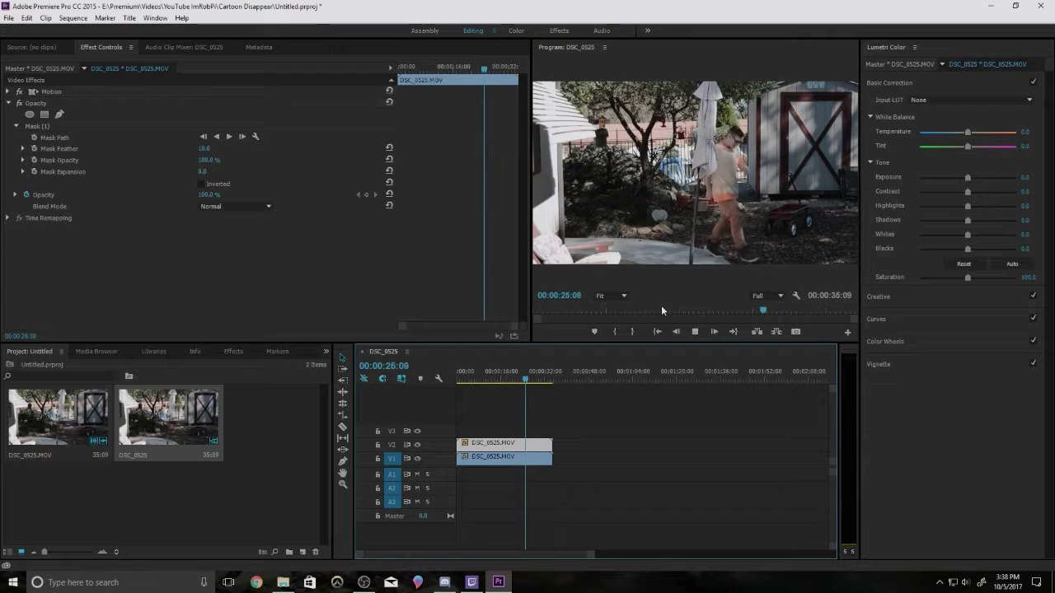
key("space")
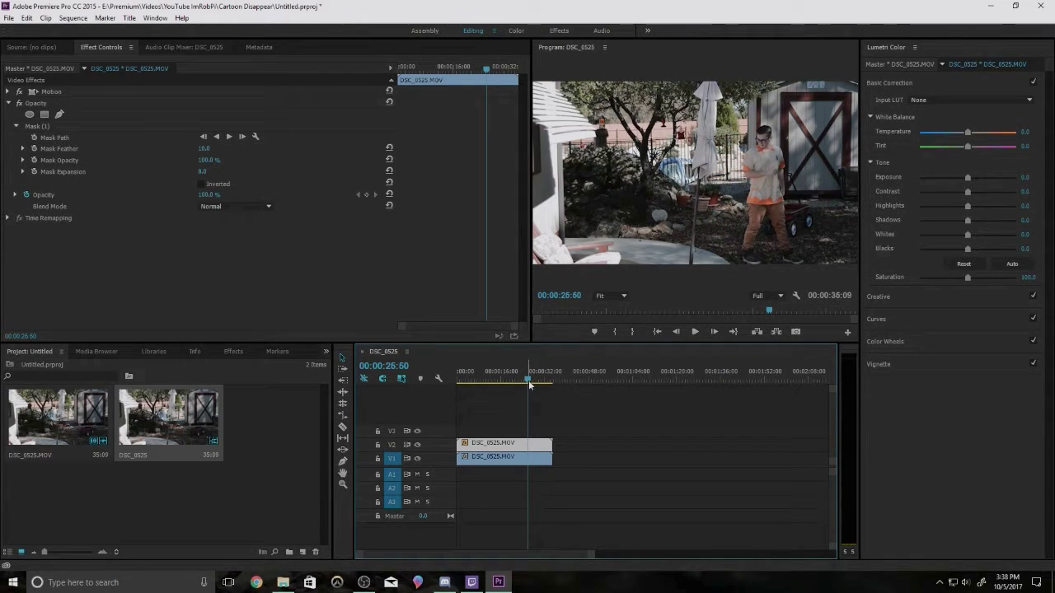
left_click_drag(528, 380, 447, 376)
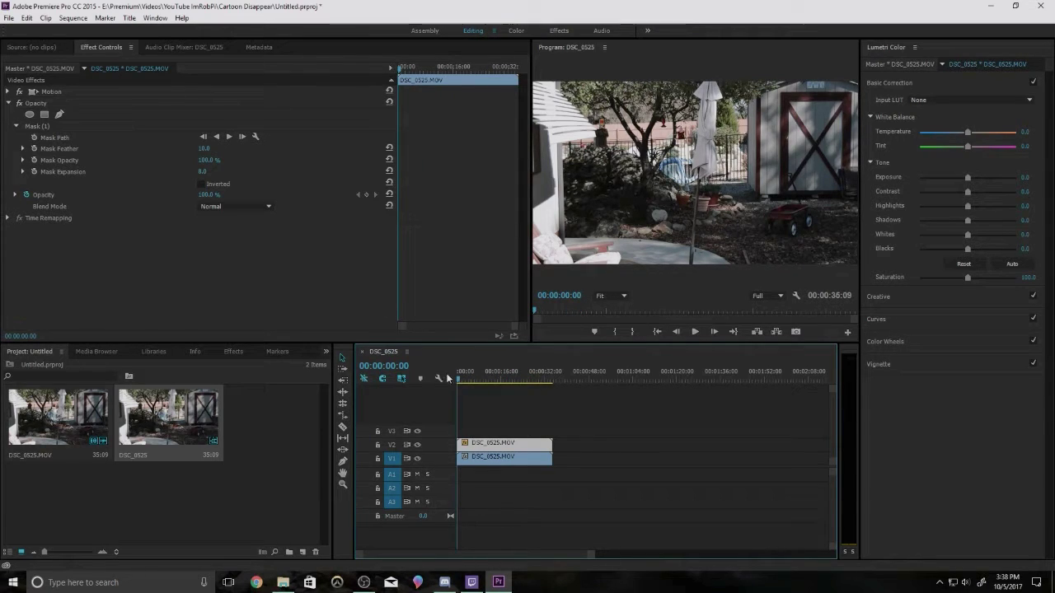
Step: Find the person's entrance and razor the stacked clips at the playhead
left_click_drag(447, 376, 466, 376)
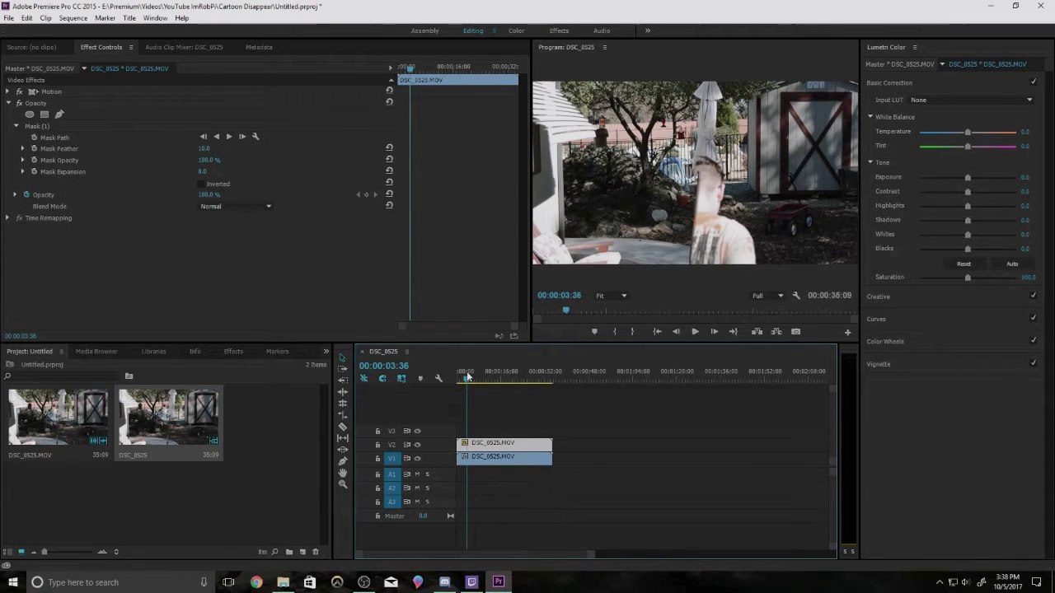
left_click_drag(466, 375, 483, 374)
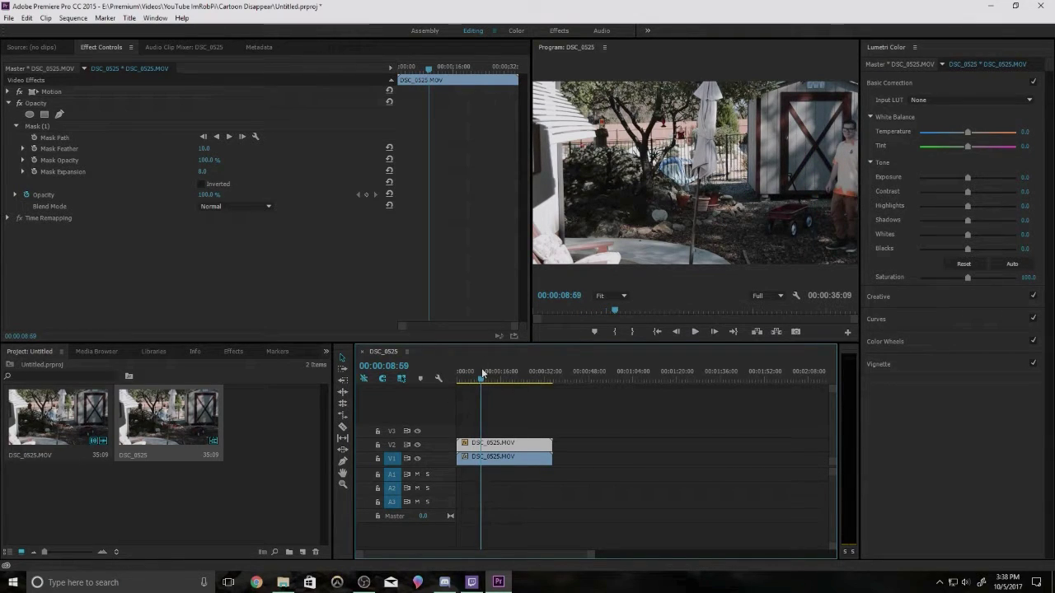
key("c")
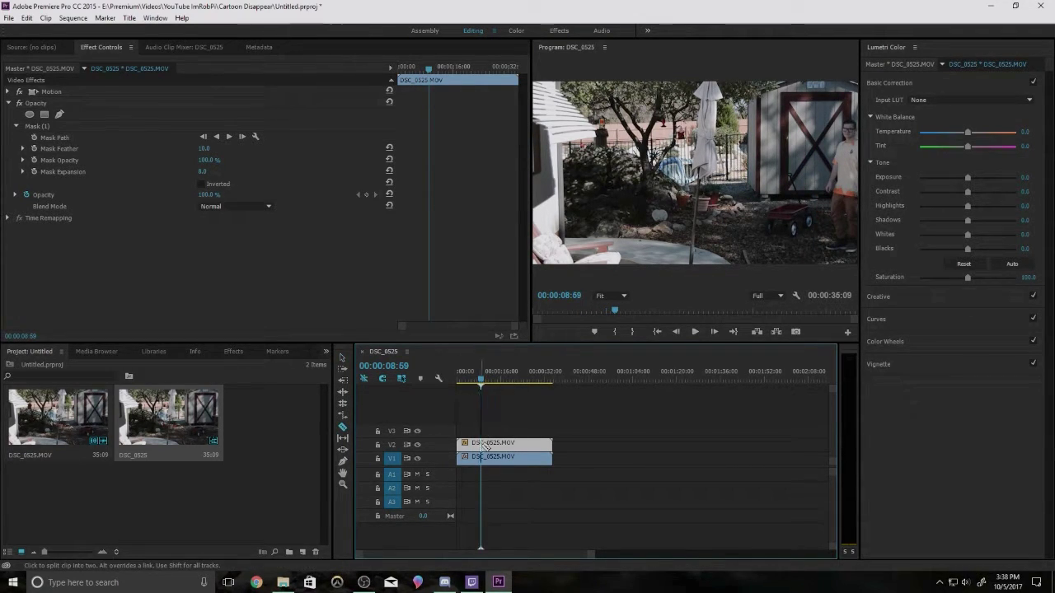
left_click(485, 445)
Step: Delete the short opening pieces on V1 and V2 and move the clips to the sequence start
key("v")
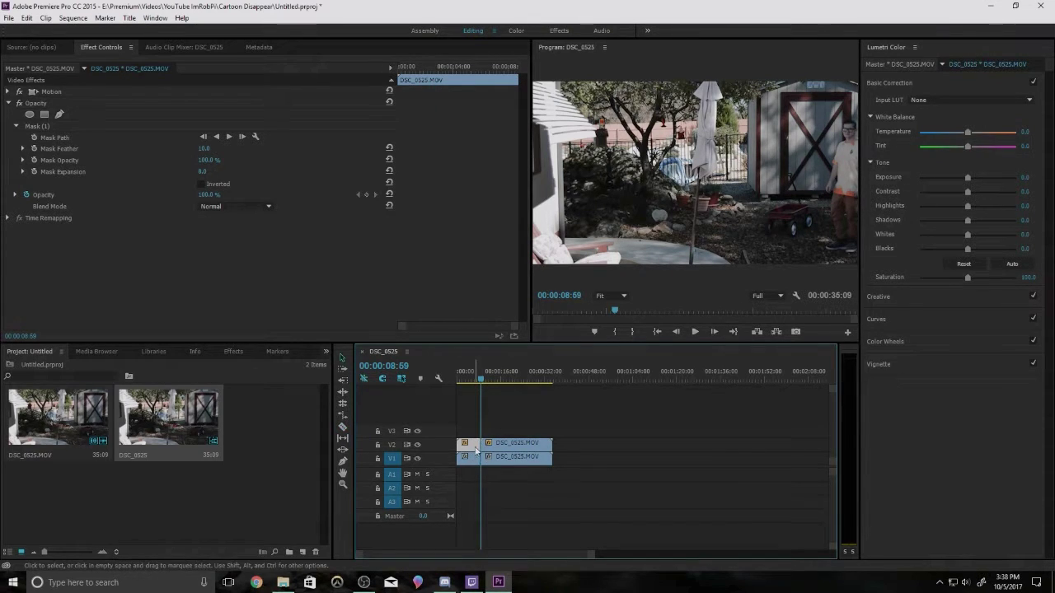
left_click(466, 373)
left_click(471, 478)
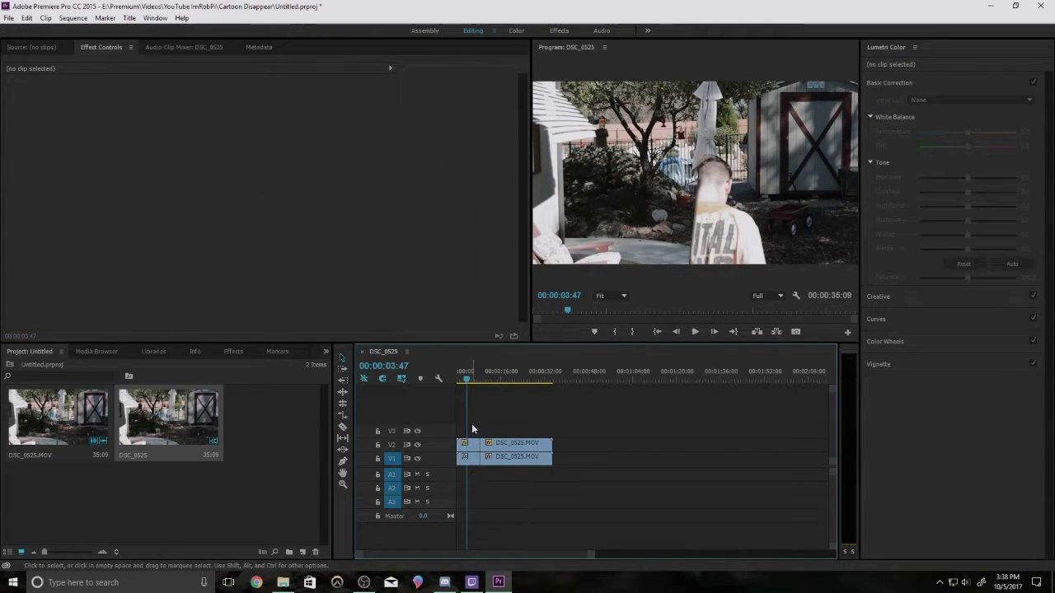
left_click_drag(477, 492, 455, 425)
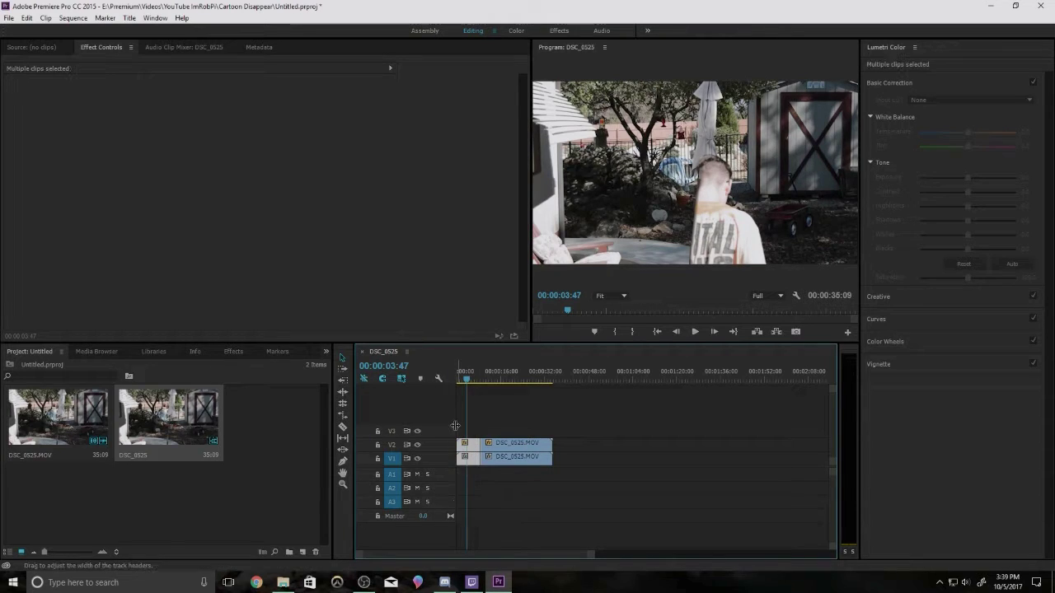
key("Delete")
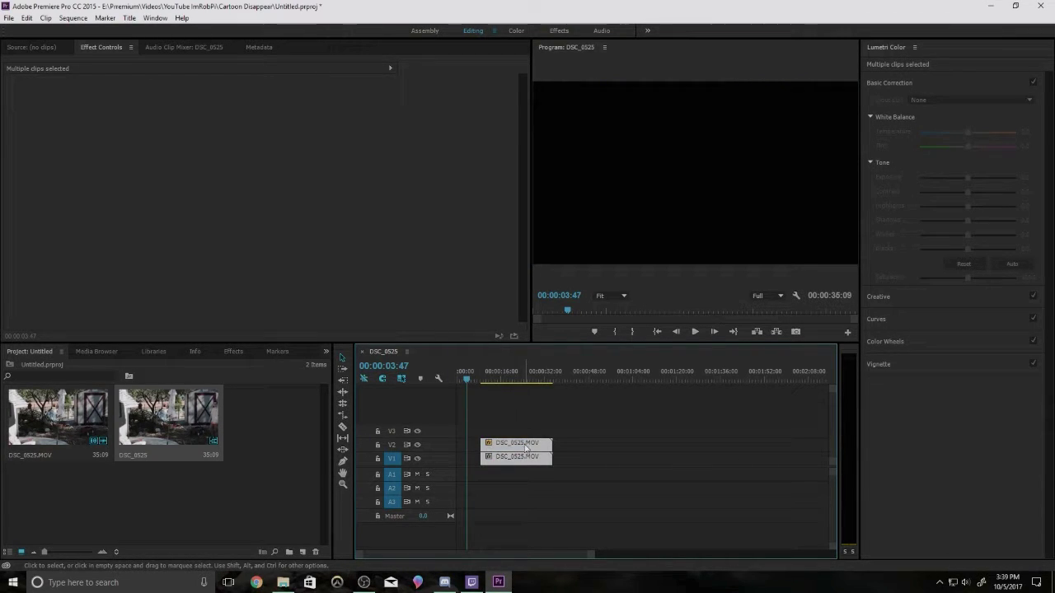
left_click_drag(527, 448, 503, 448)
left_click(455, 379)
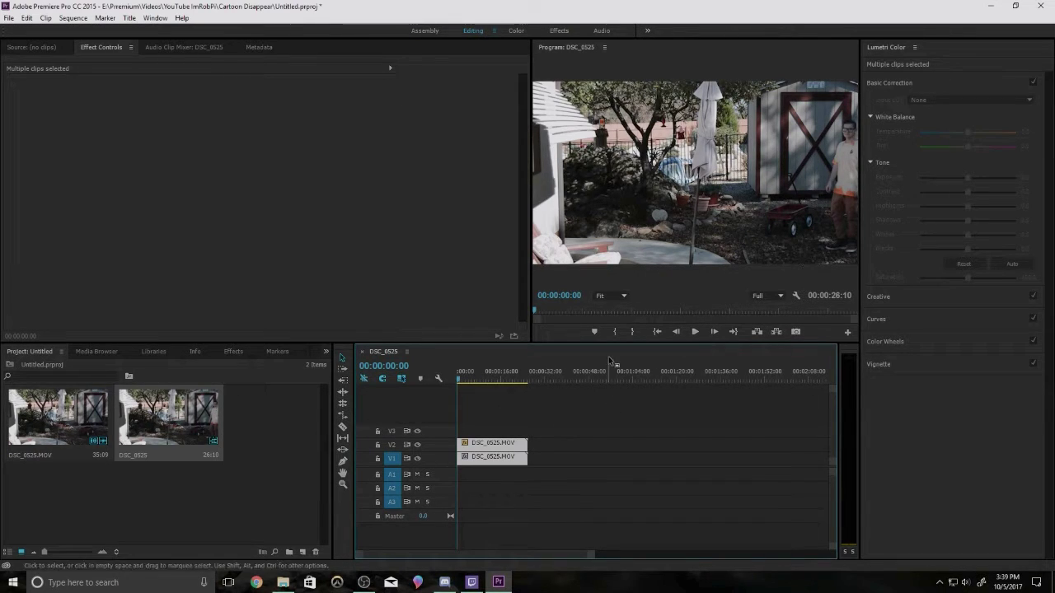
Step: Play the trimmed sequence and stop at 00:00:17:56
key("space")
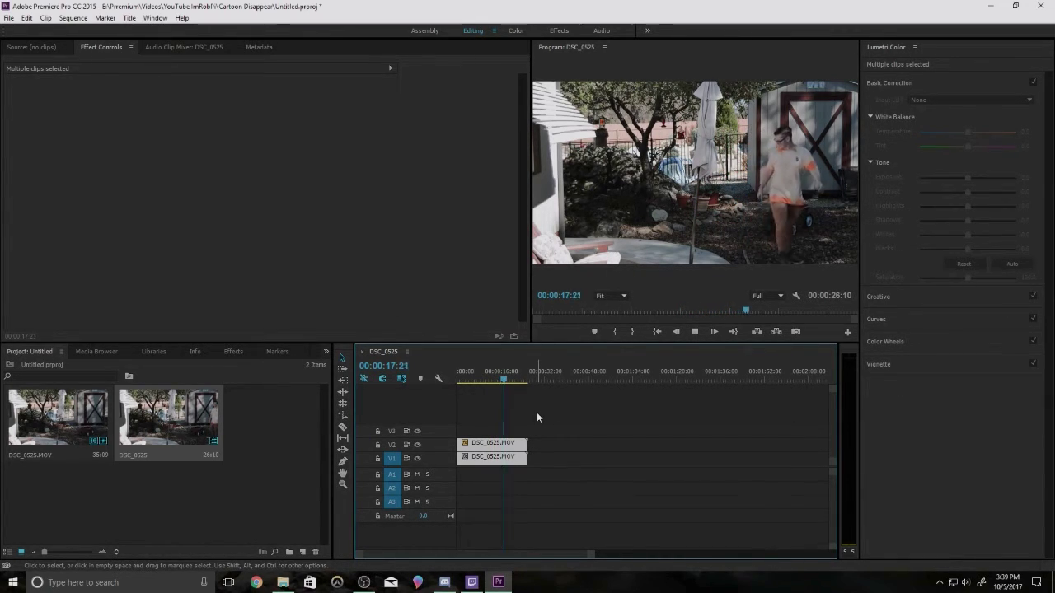
key("space")
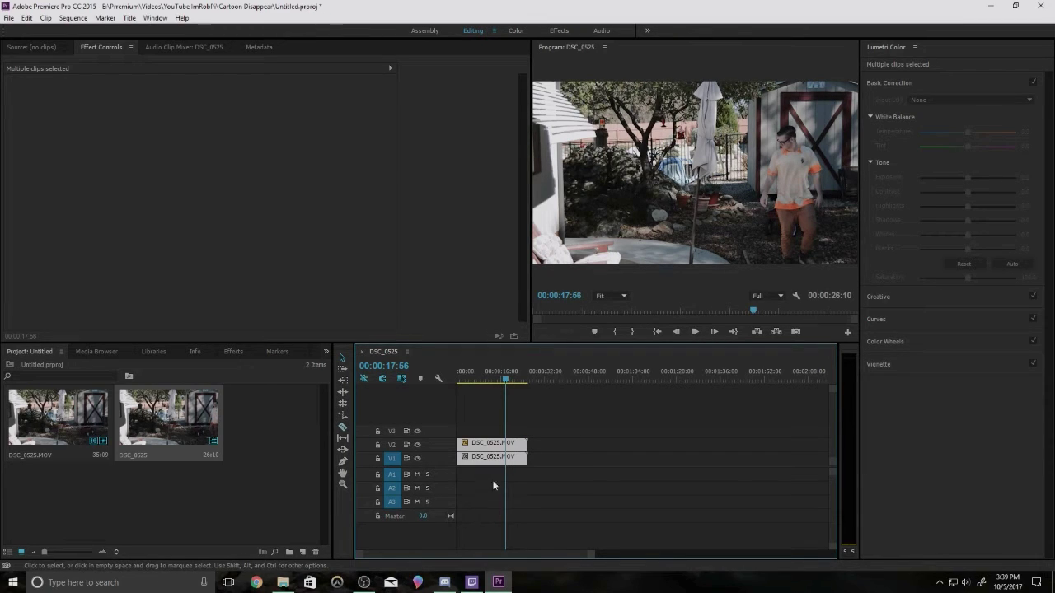
Step: Razor both clips at 00:00:17:56, delete everything after, and scrub to check the ending
left_click(506, 456)
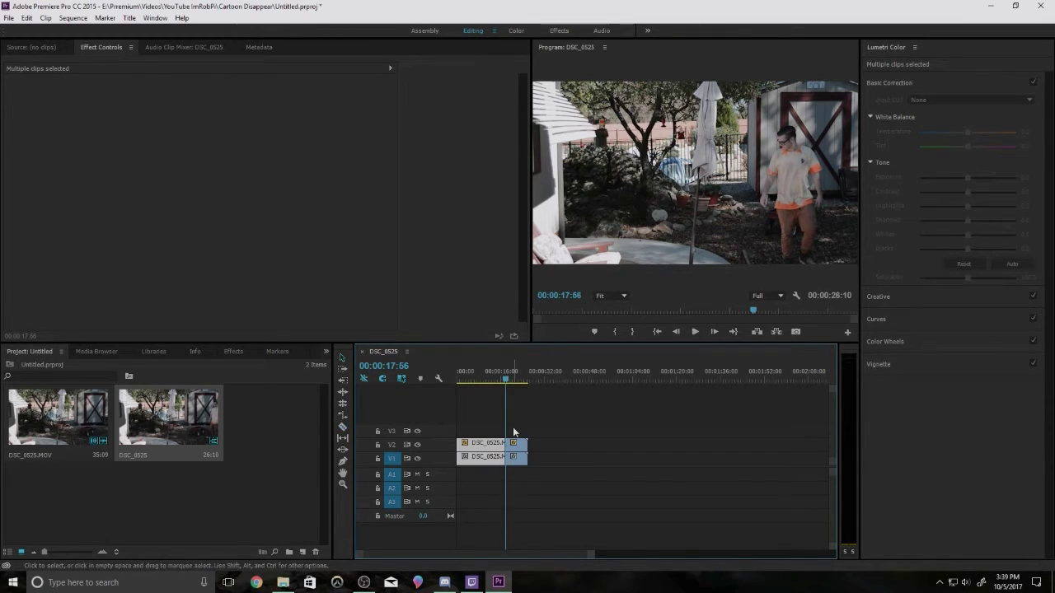
key("v")
key("Delete")
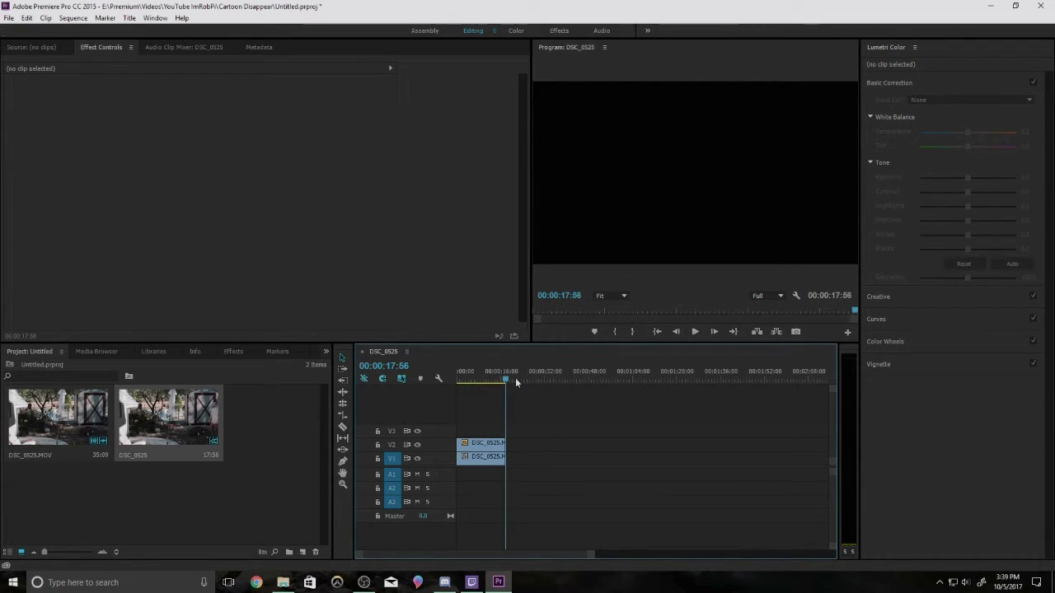
mouse_move(506, 382)
left_mouse_down()
mouse_move(463, 379)
mouse_move(508, 373)
left_mouse_up()
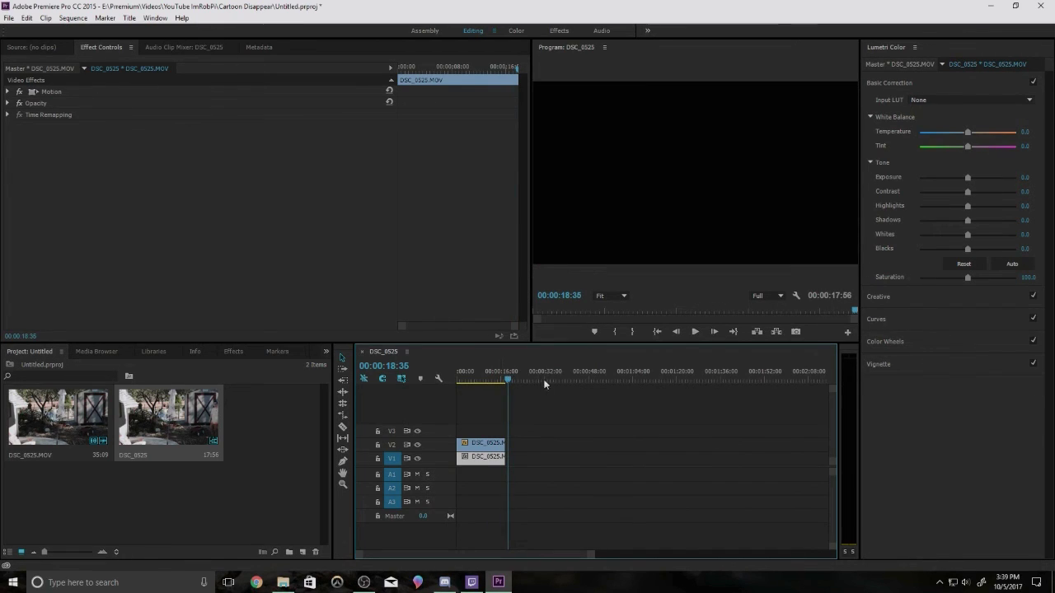